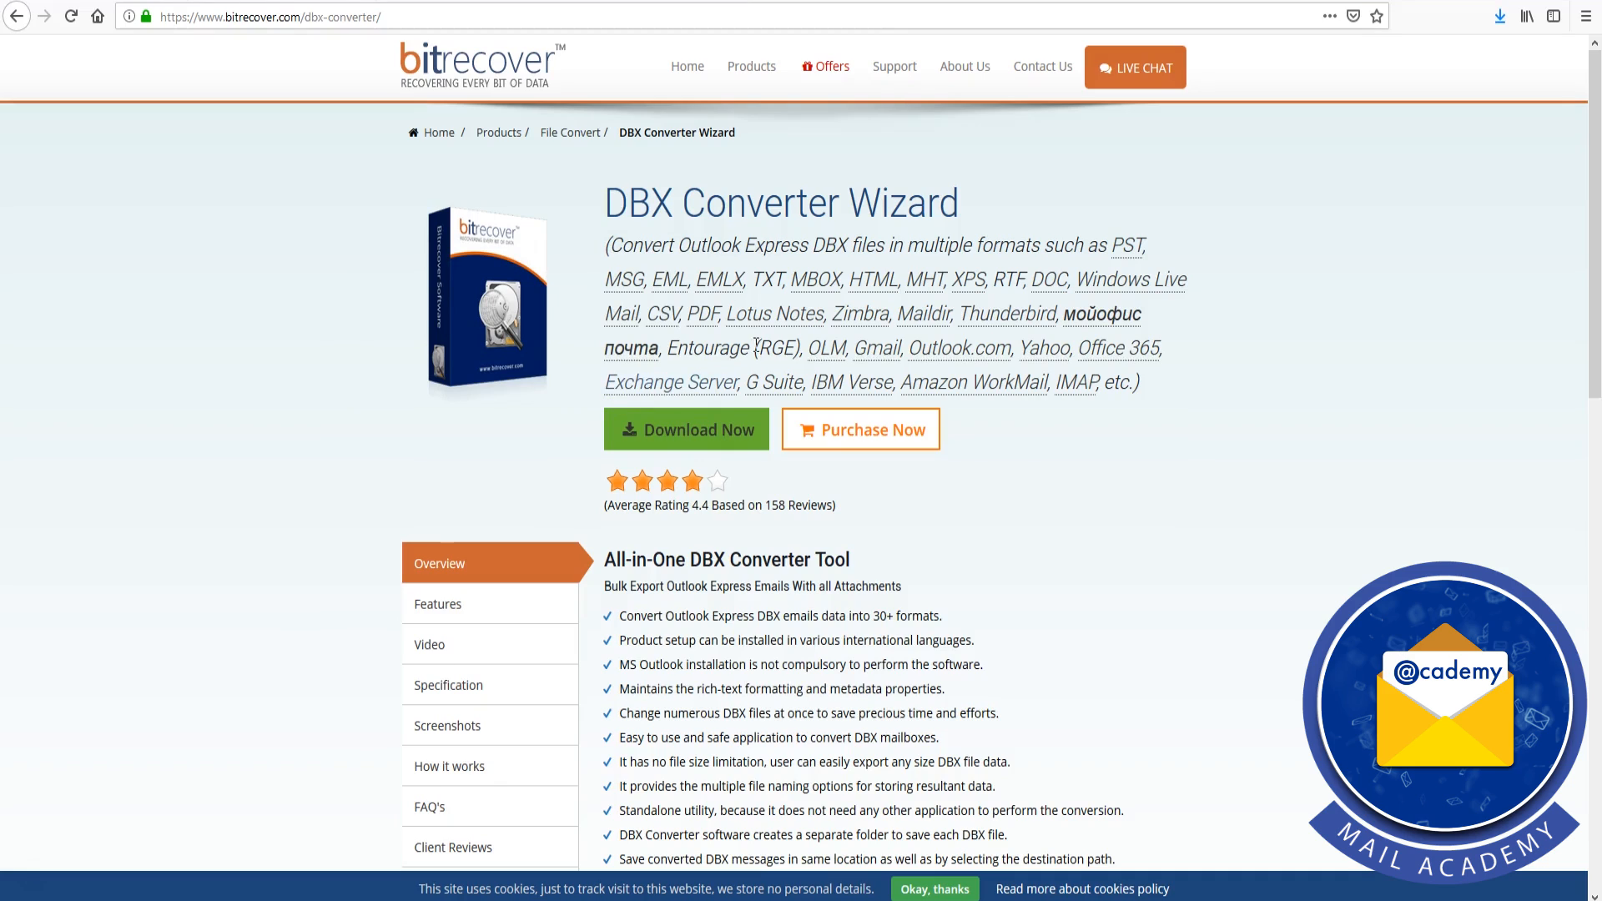
Run the downloaded bitrecover-dbx-converter-wizard(4).exe installer and allow it to start the setup
{"action": "left_click", "coordinate": [1500, 16]}
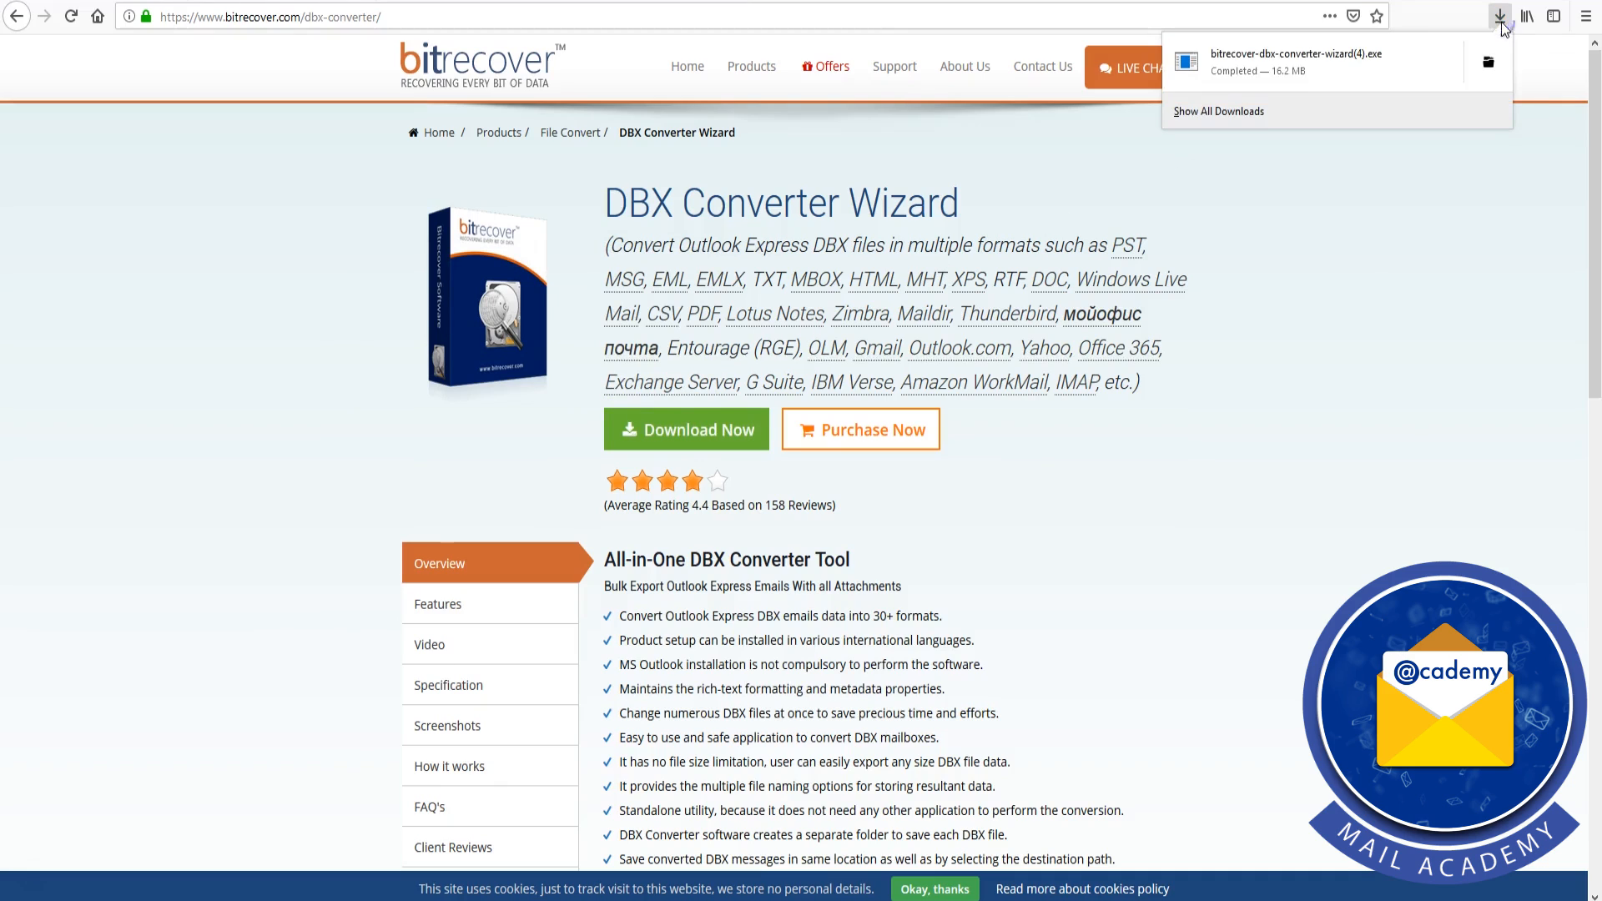
{"action": "left_click", "coordinate": [1290, 69]}
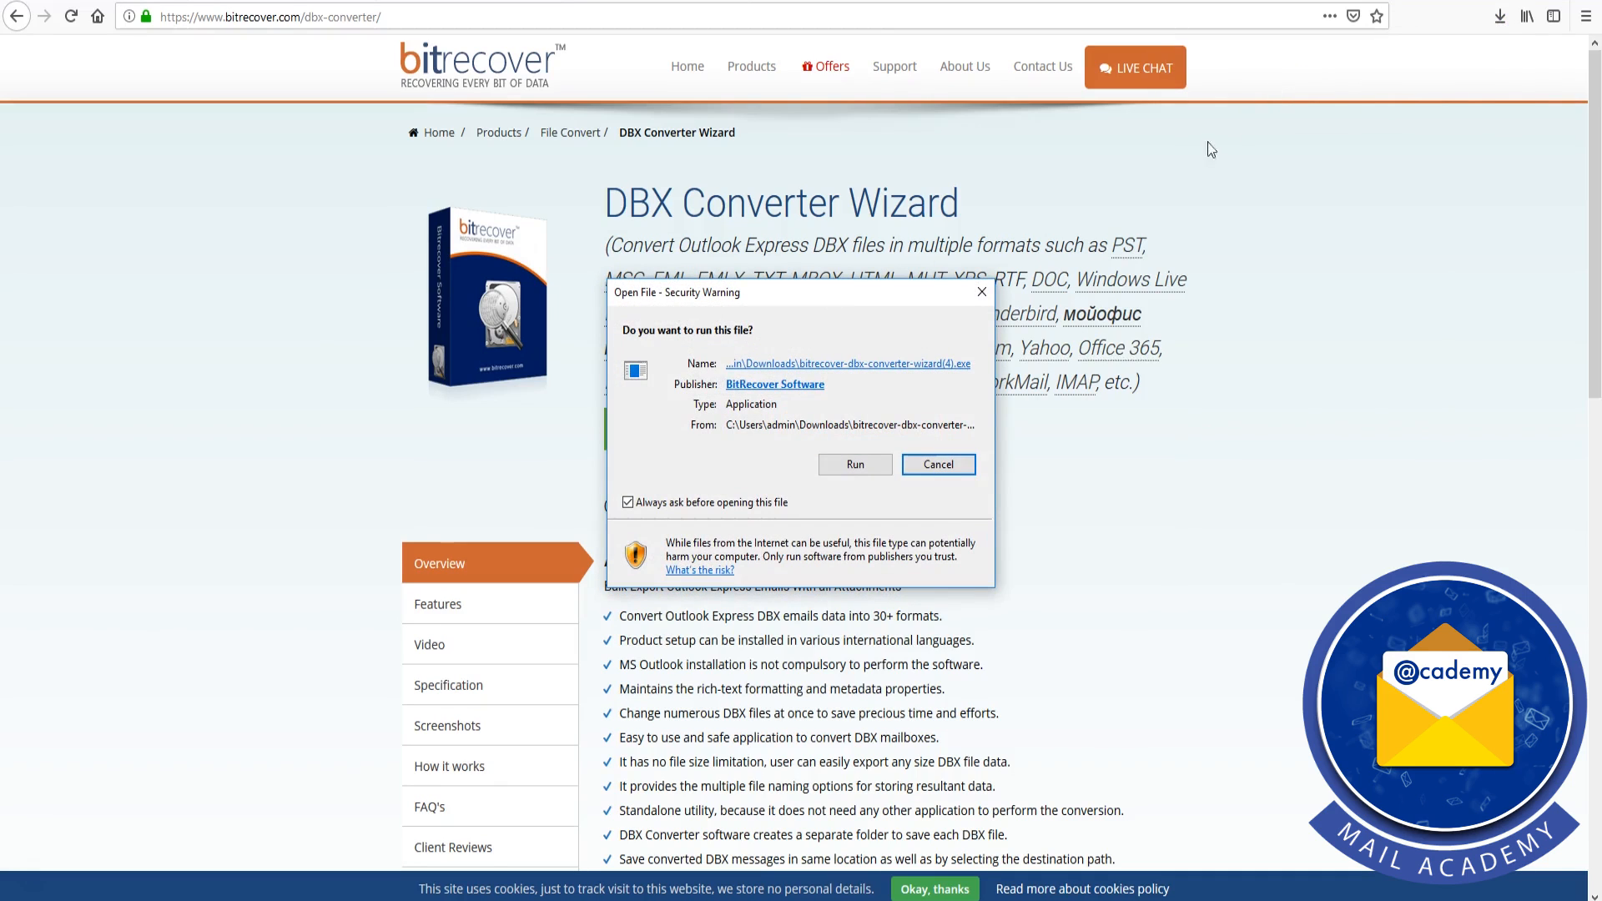
{"action": "left_click", "coordinate": [873, 465]}
{"action": "left_click", "coordinate": [816, 486]}
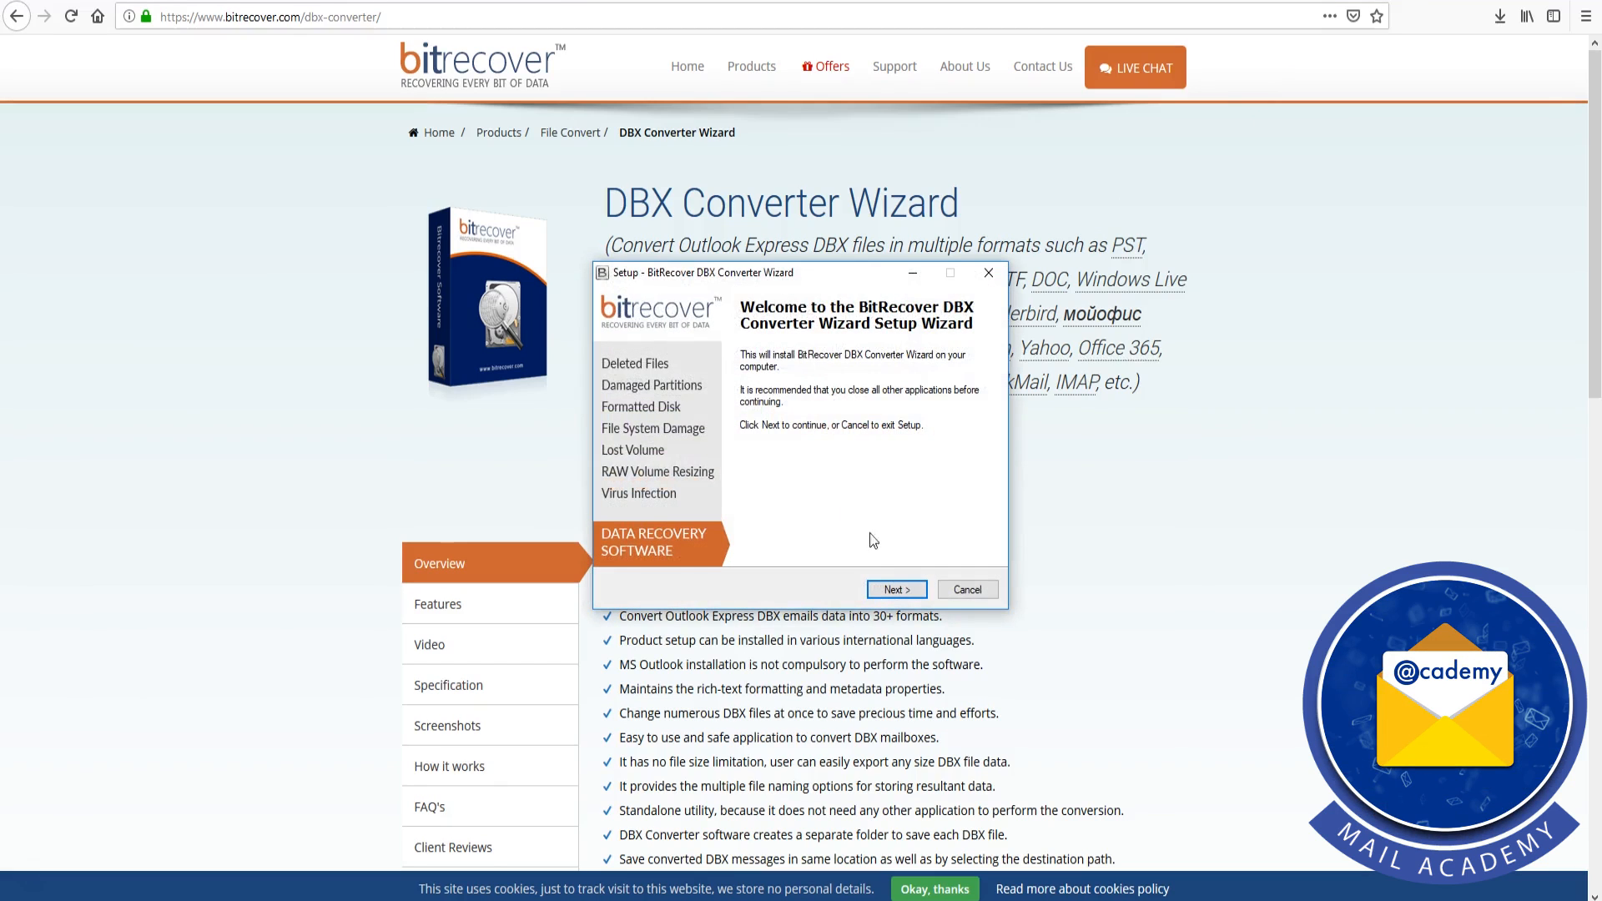
Accept the license agreement, install DBX Converter Wizard with the default location and additional icons, and launch it on finishing
{"action": "left_click", "coordinate": [915, 590]}
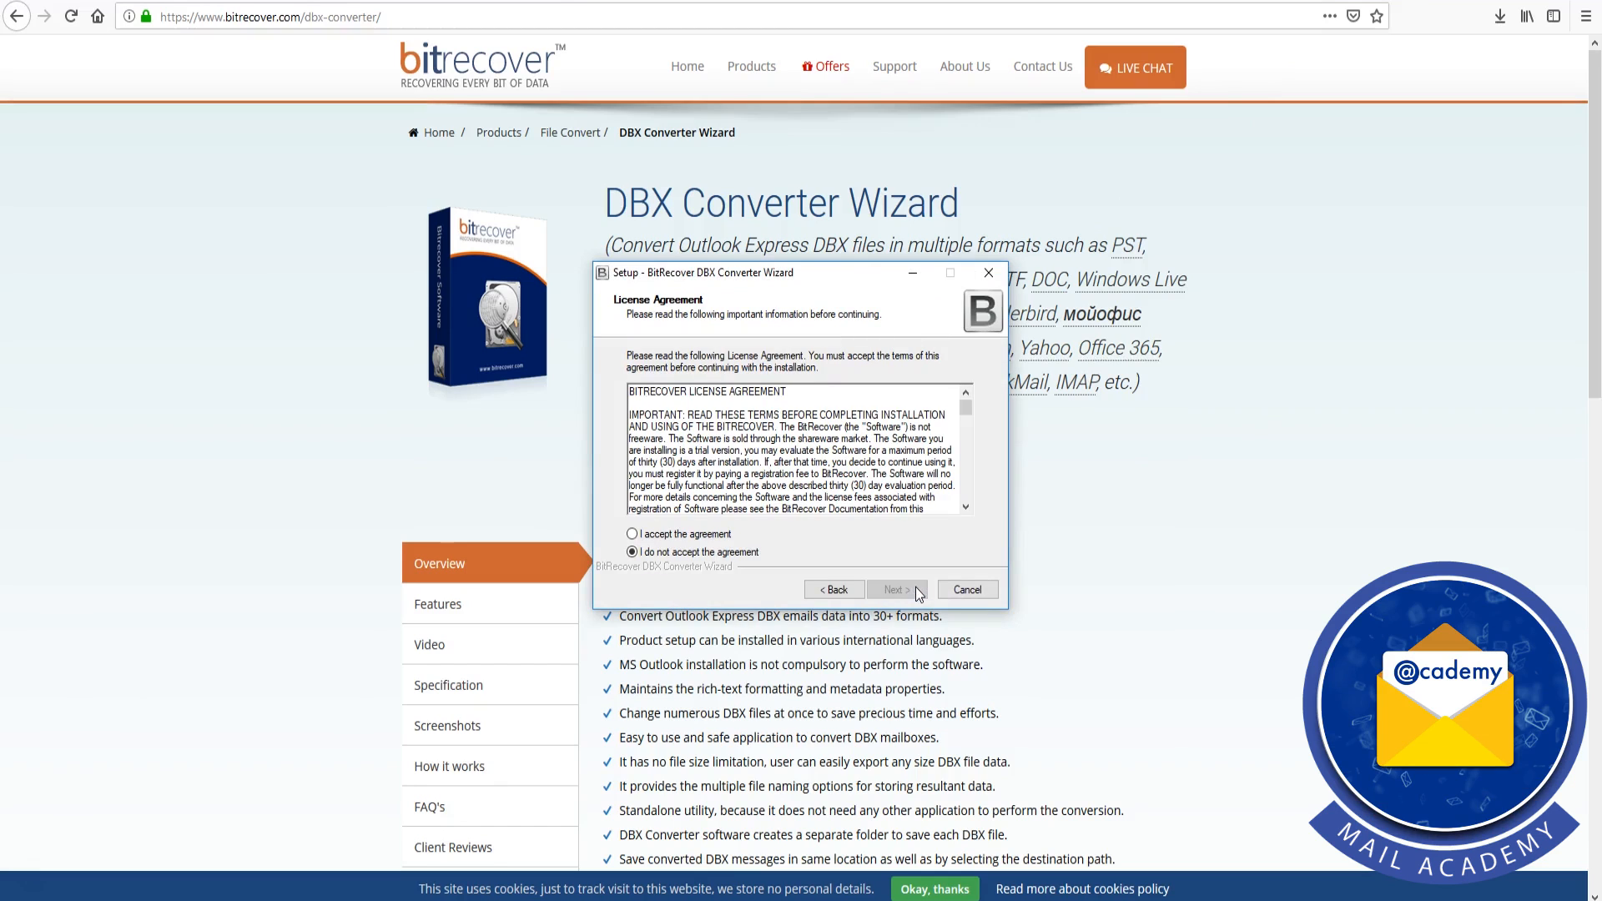
{"action": "left_click", "coordinate": [632, 535]}
{"action": "left_click", "coordinate": [916, 593]}
{"action": "left_click", "coordinate": [915, 592]}
{"action": "left_click", "coordinate": [915, 592]}
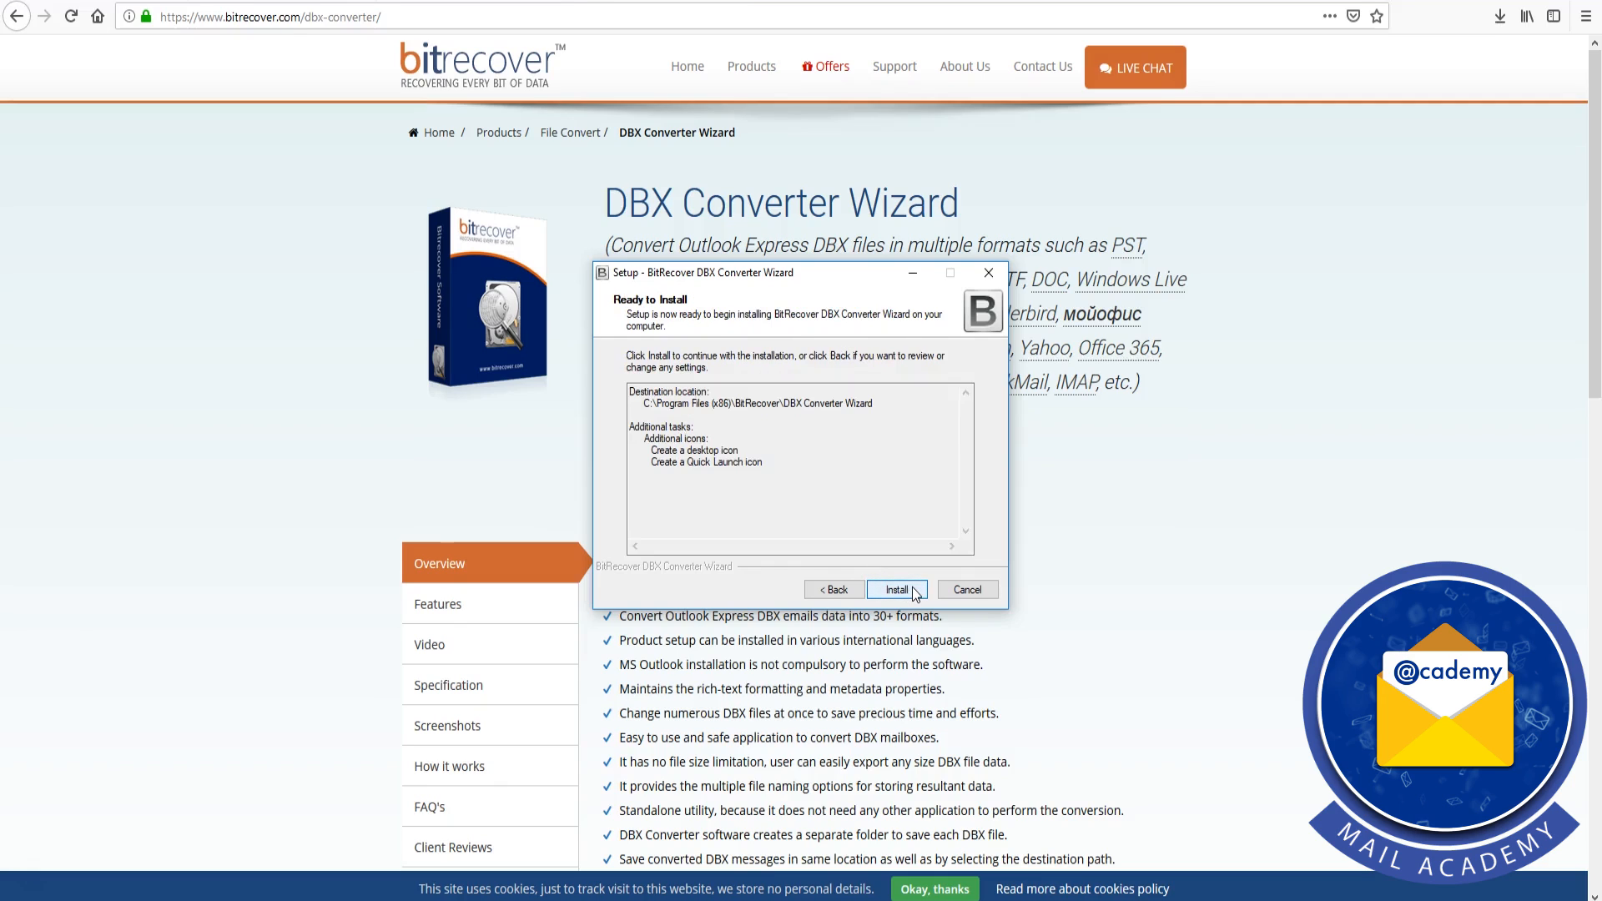
{"action": "left_click", "coordinate": [915, 592]}
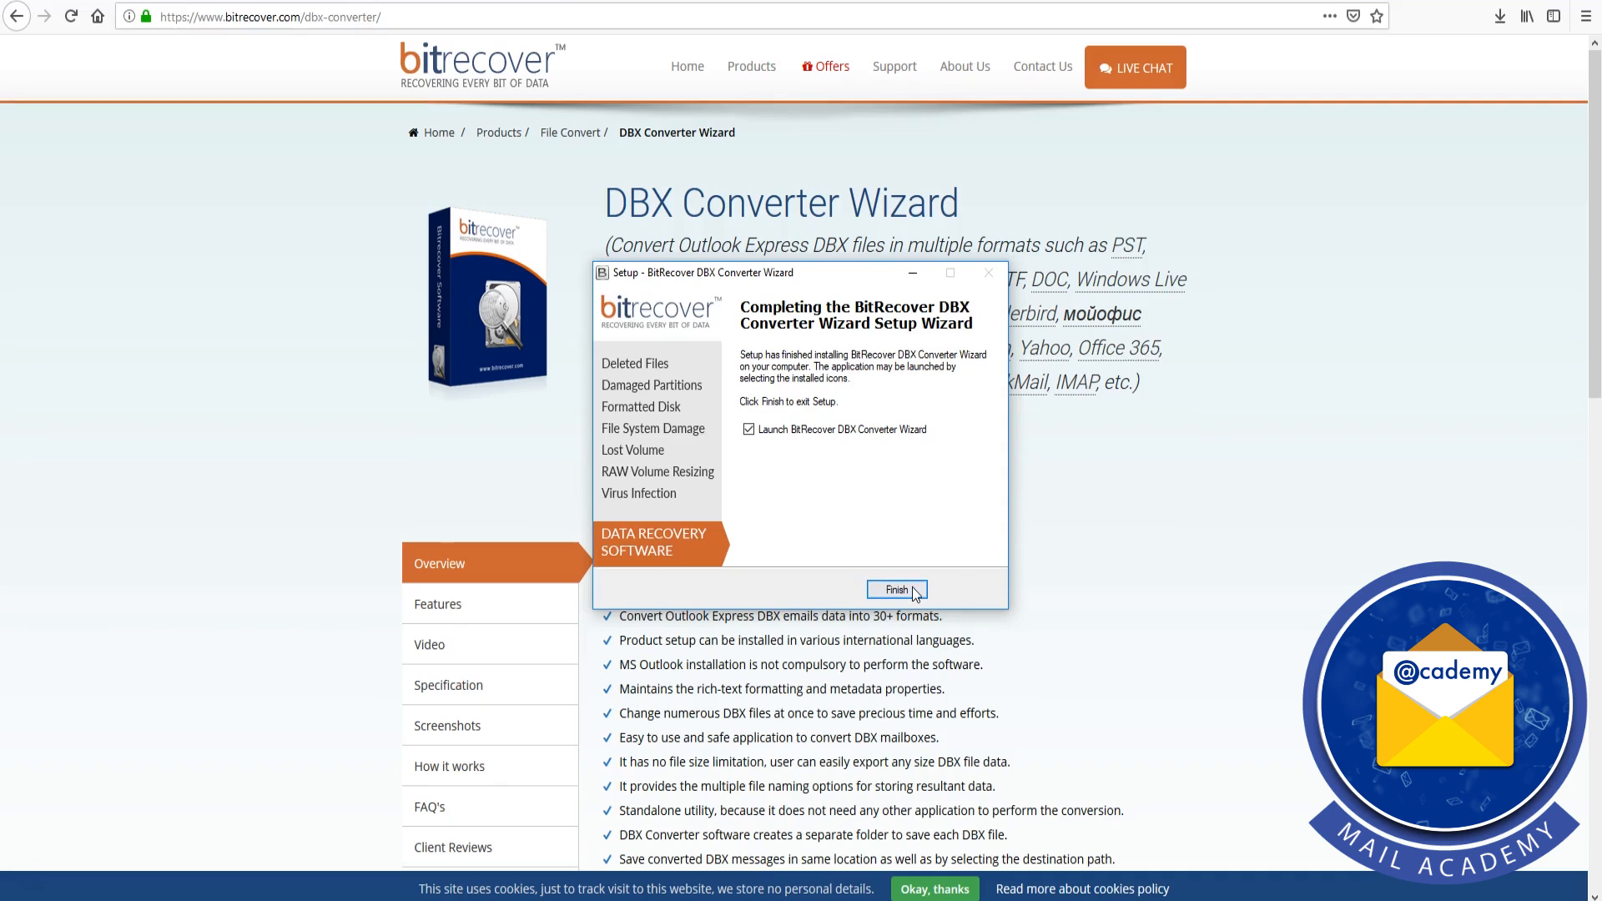
{"action": "left_click", "coordinate": [897, 590]}
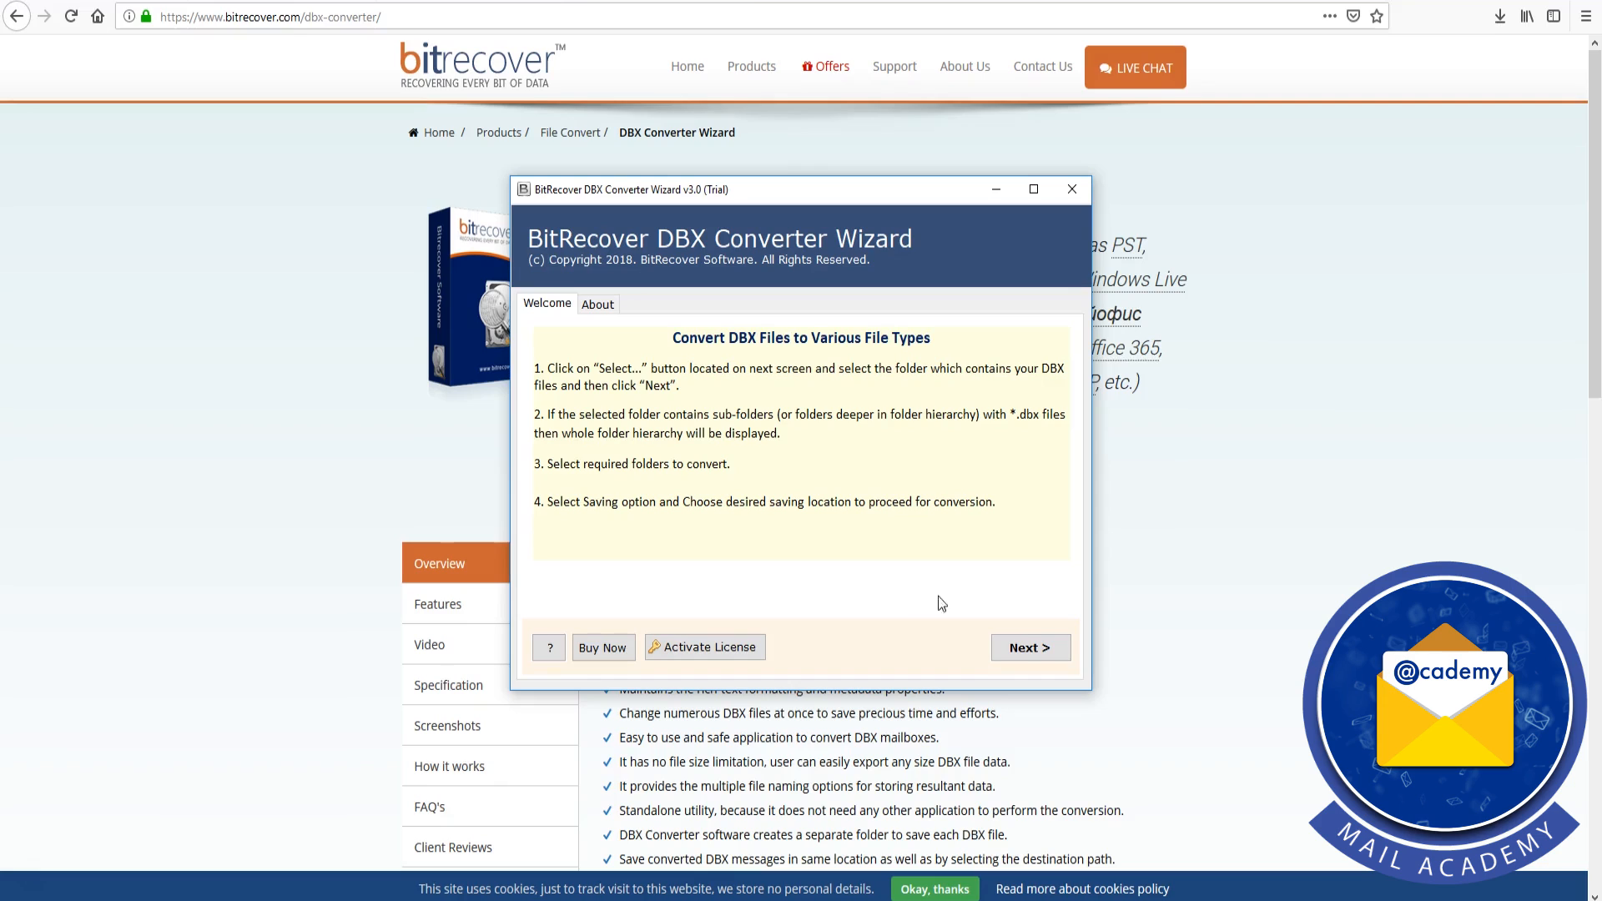
Load important.dbx from F:\01-02-2019\dbx as the source file and include its whole folder in the conversion
{"action": "left_click", "coordinate": [1058, 651]}
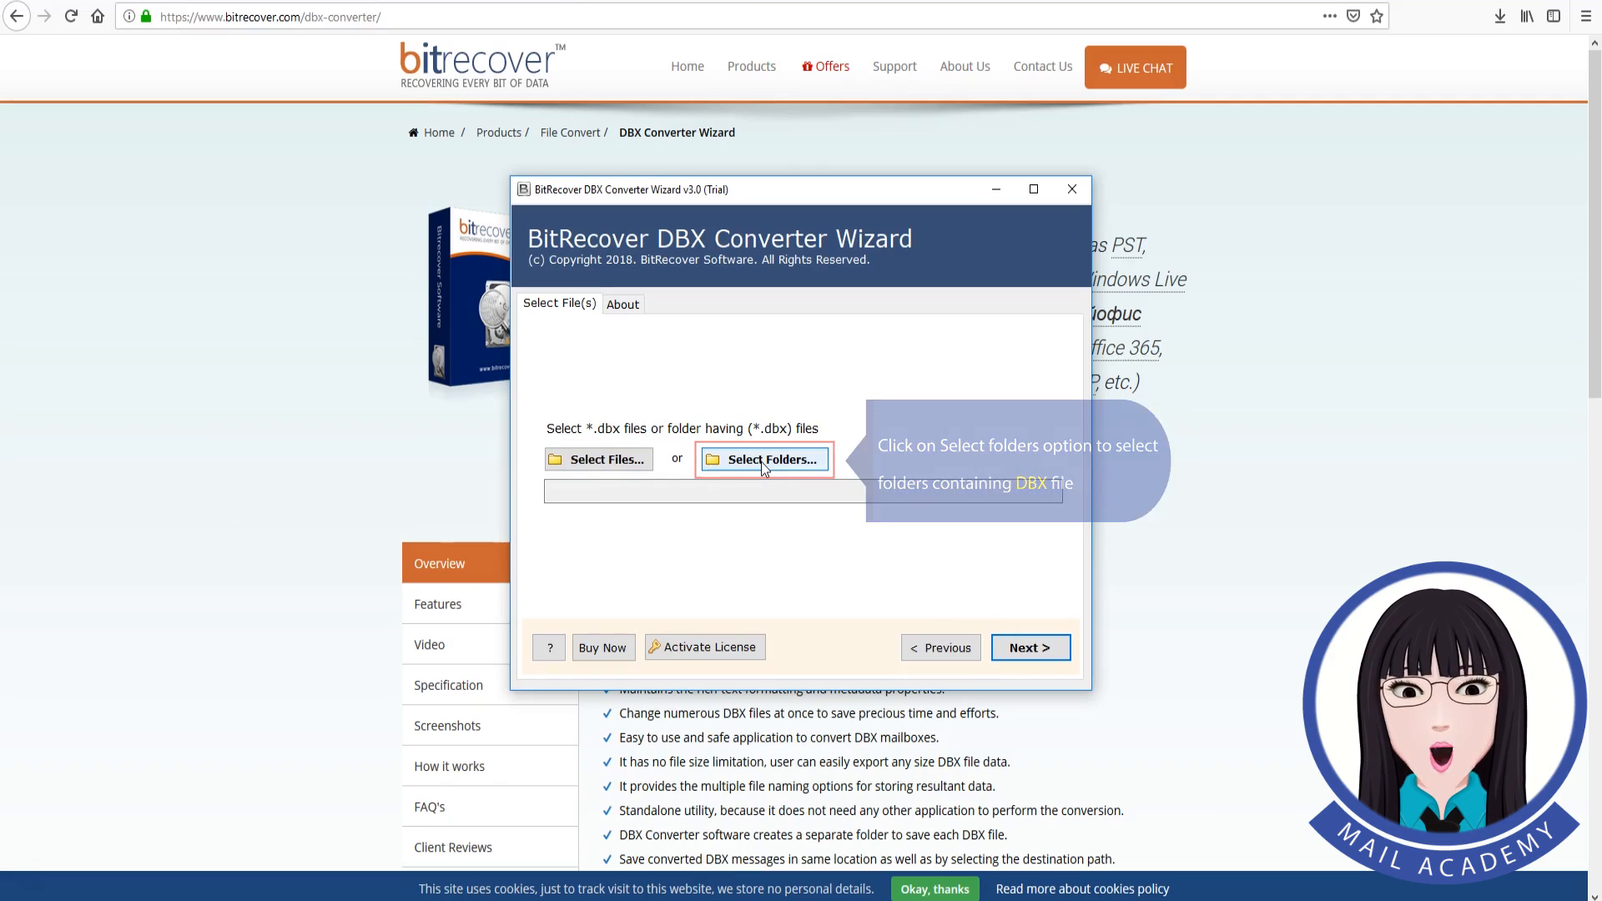
{"action": "left_click", "coordinate": [607, 461]}
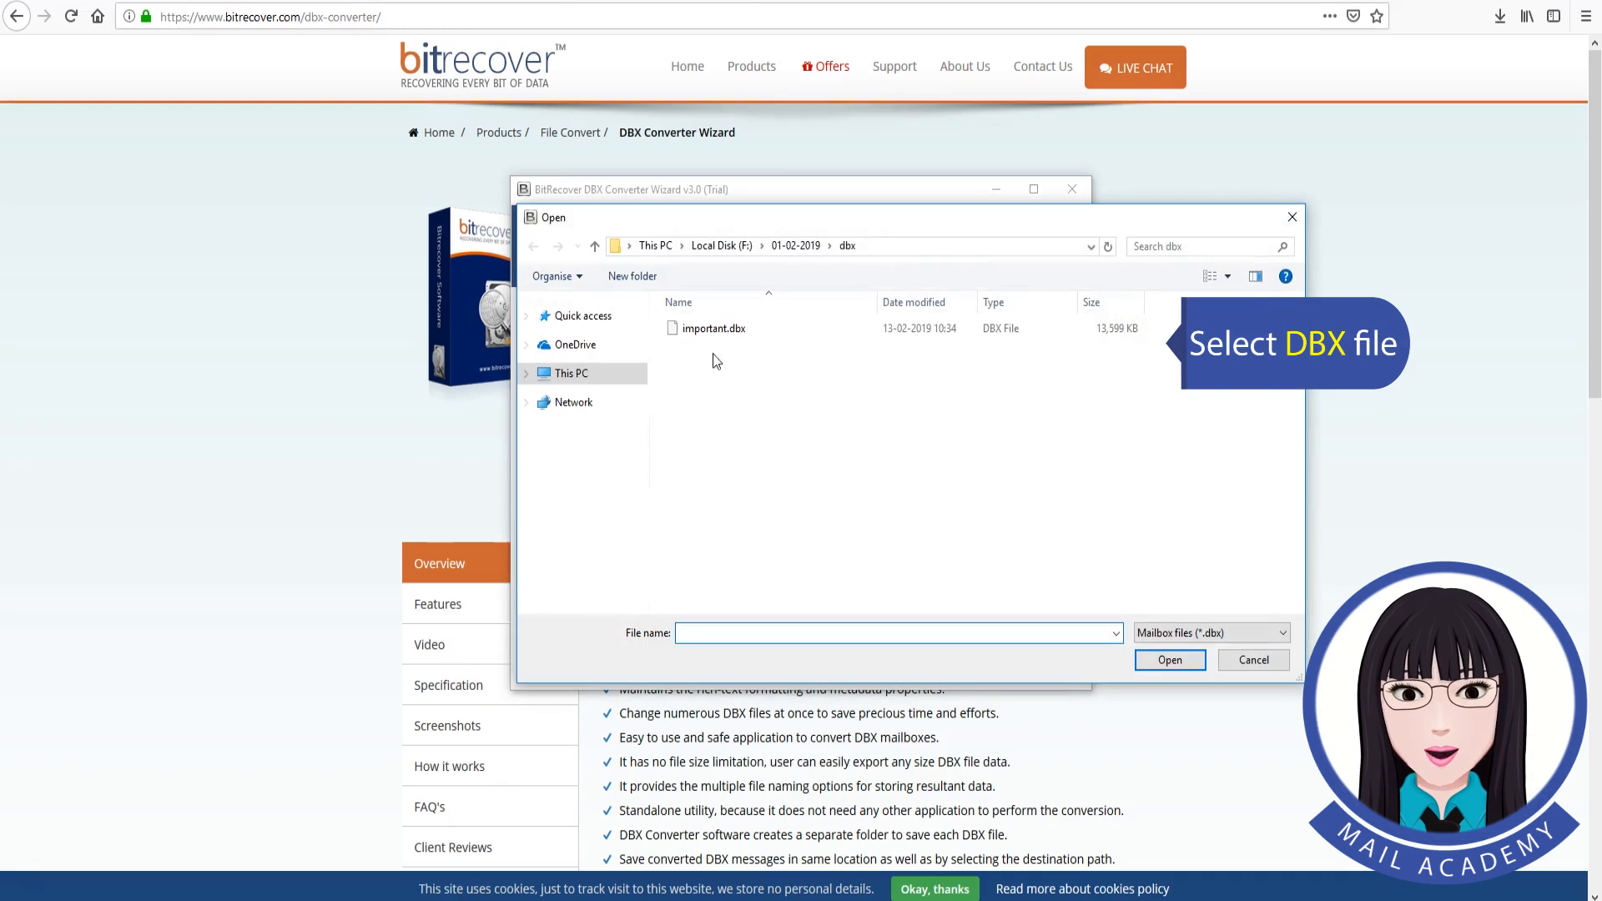
{"action": "left_click", "coordinate": [726, 333]}
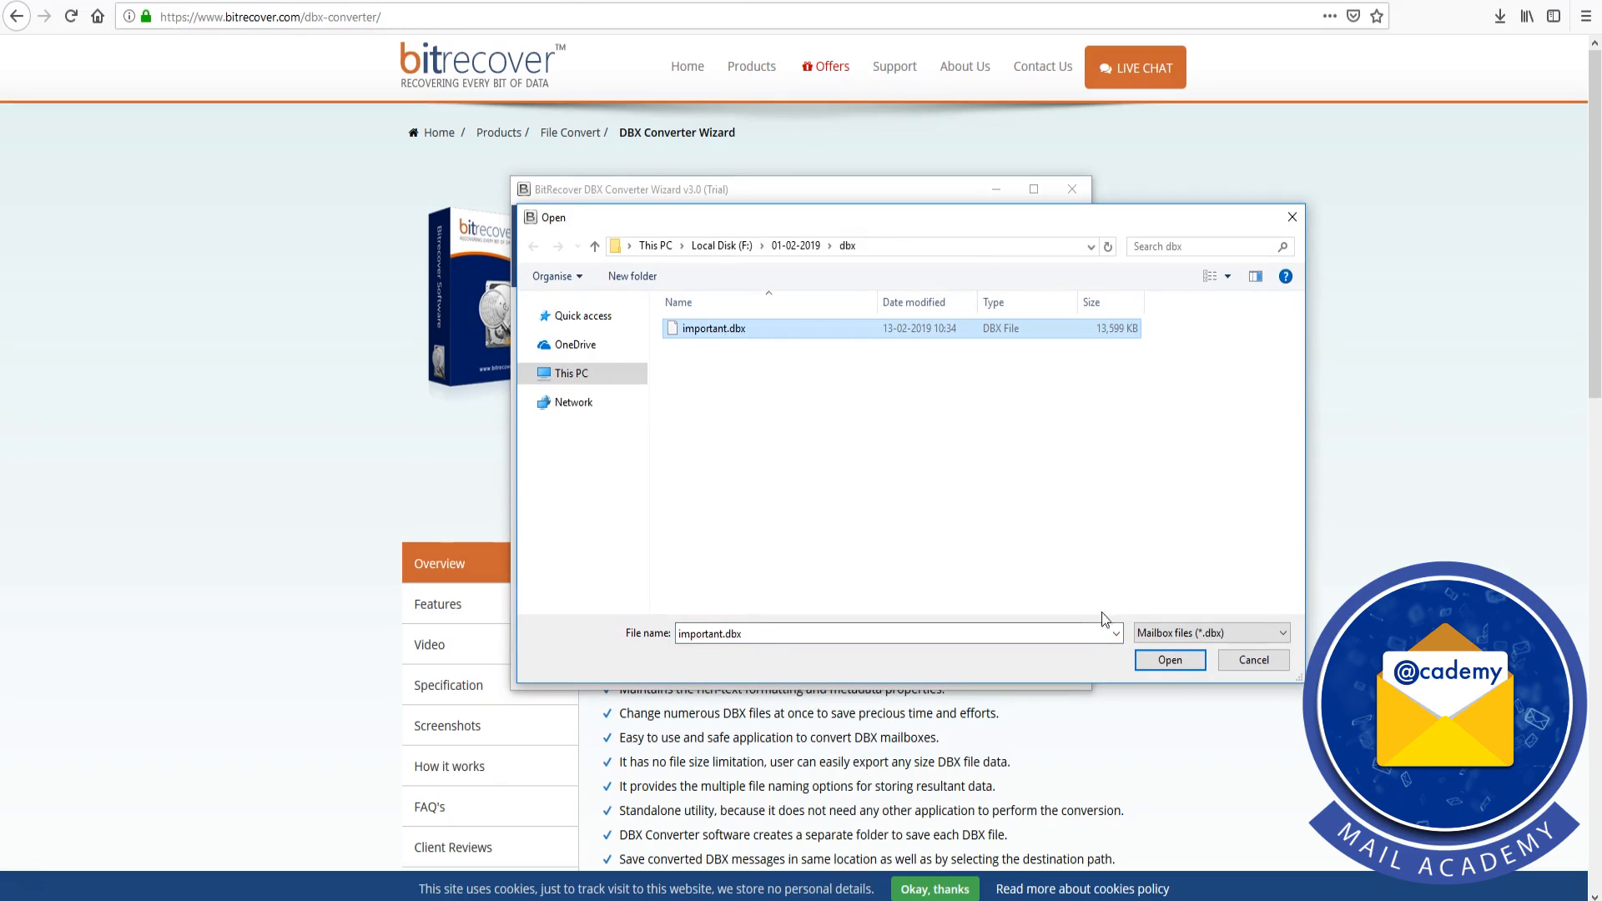
{"action": "left_click", "coordinate": [1168, 661]}
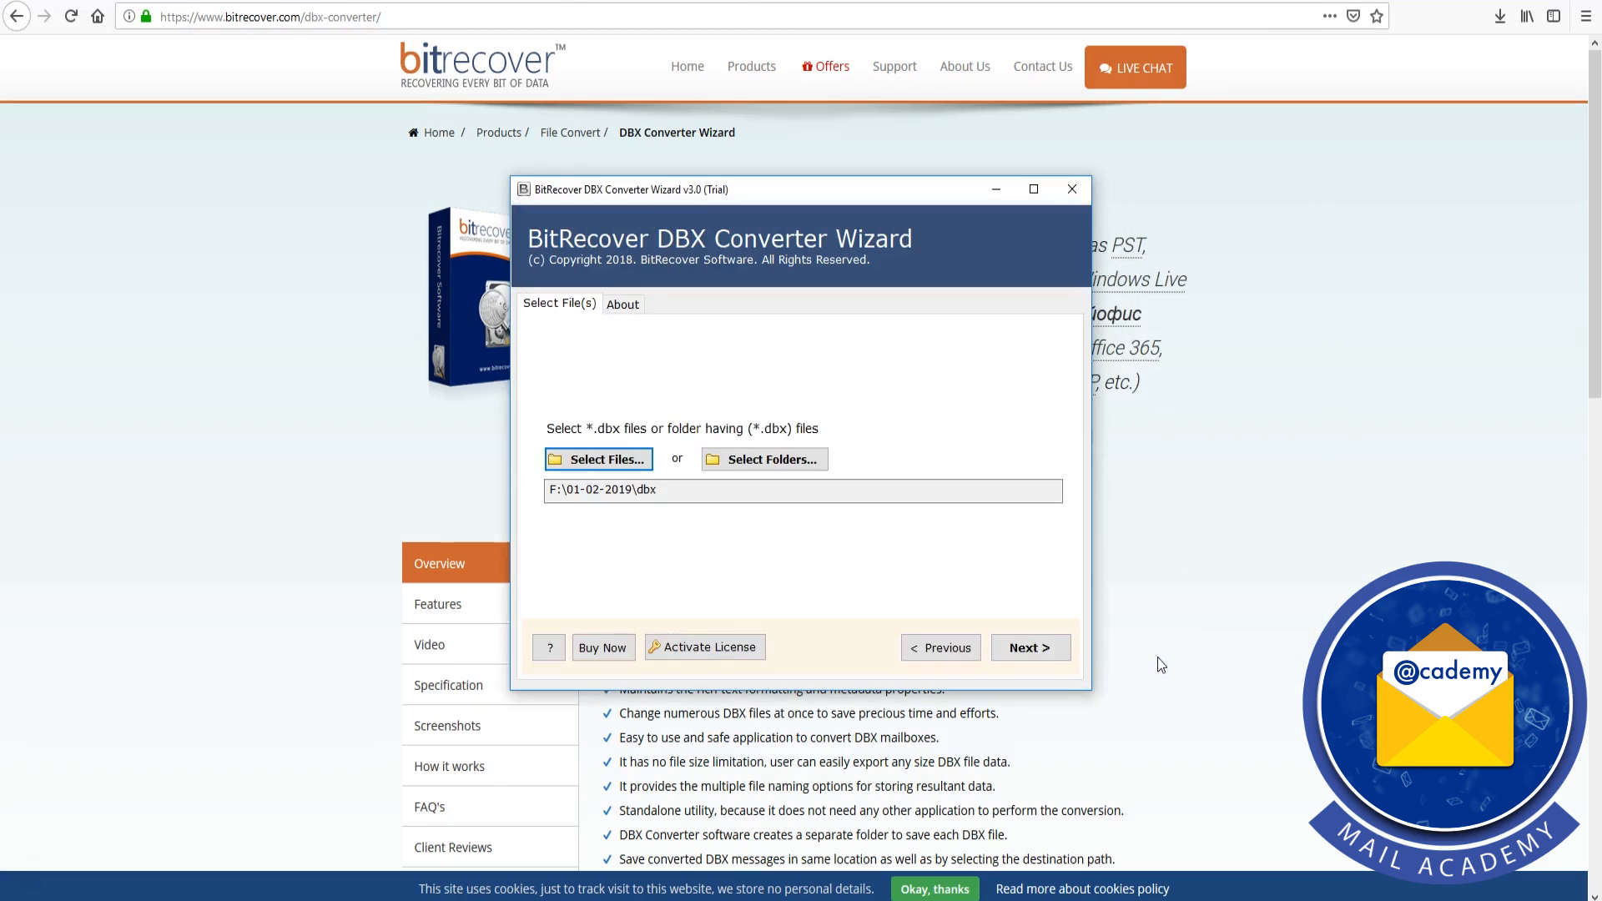
{"action": "left_click", "coordinate": [1063, 651]}
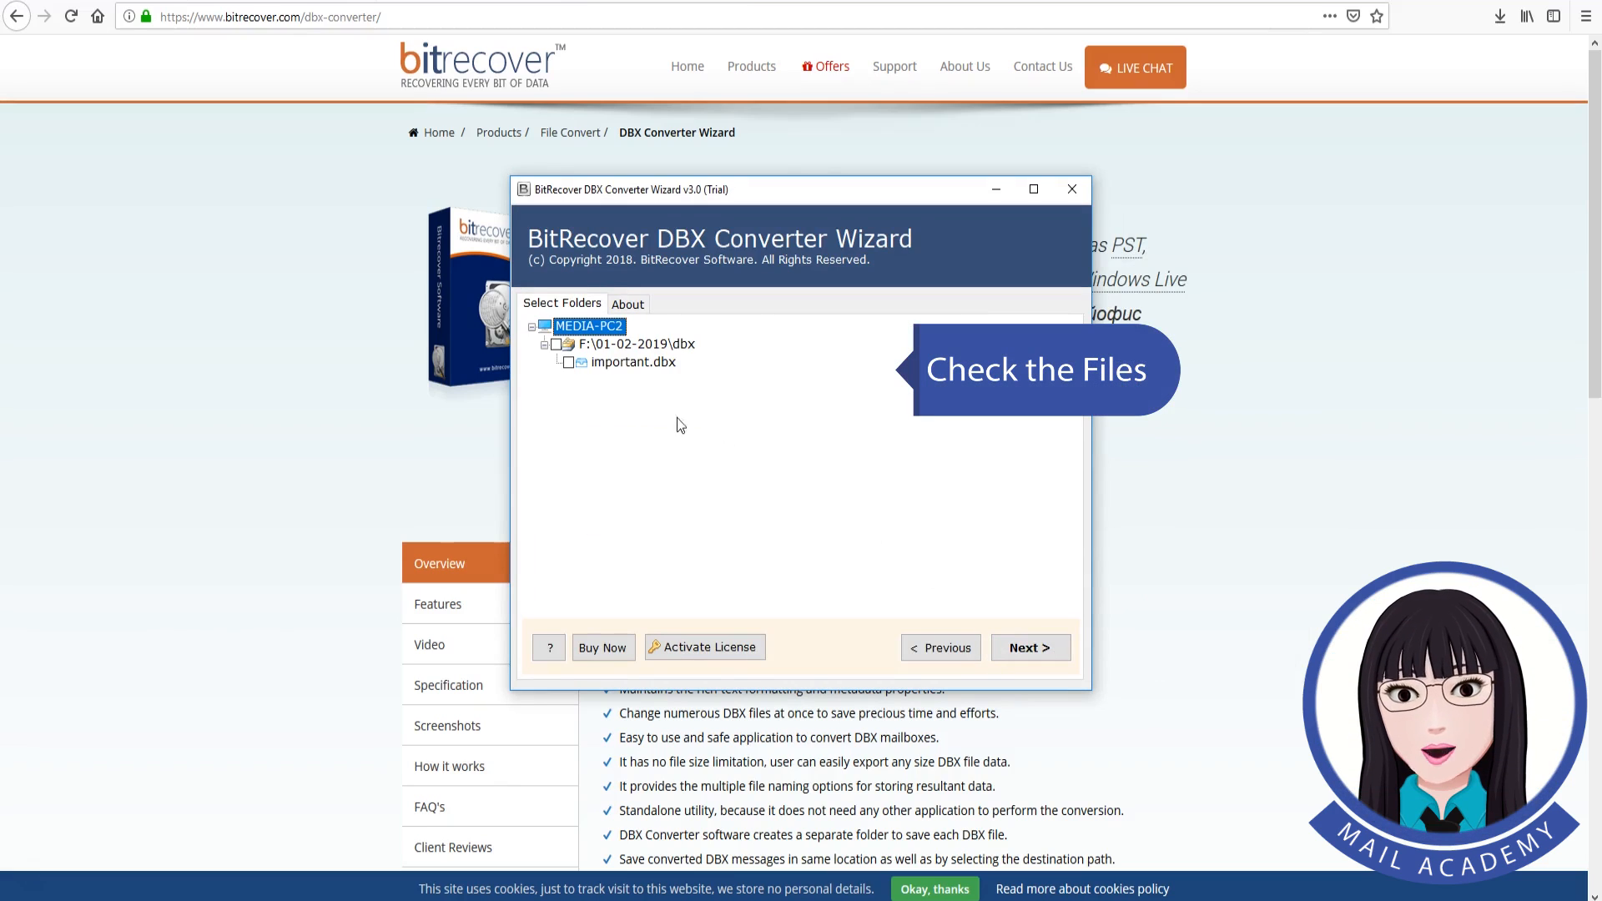
{"action": "left_click", "coordinate": [556, 344]}
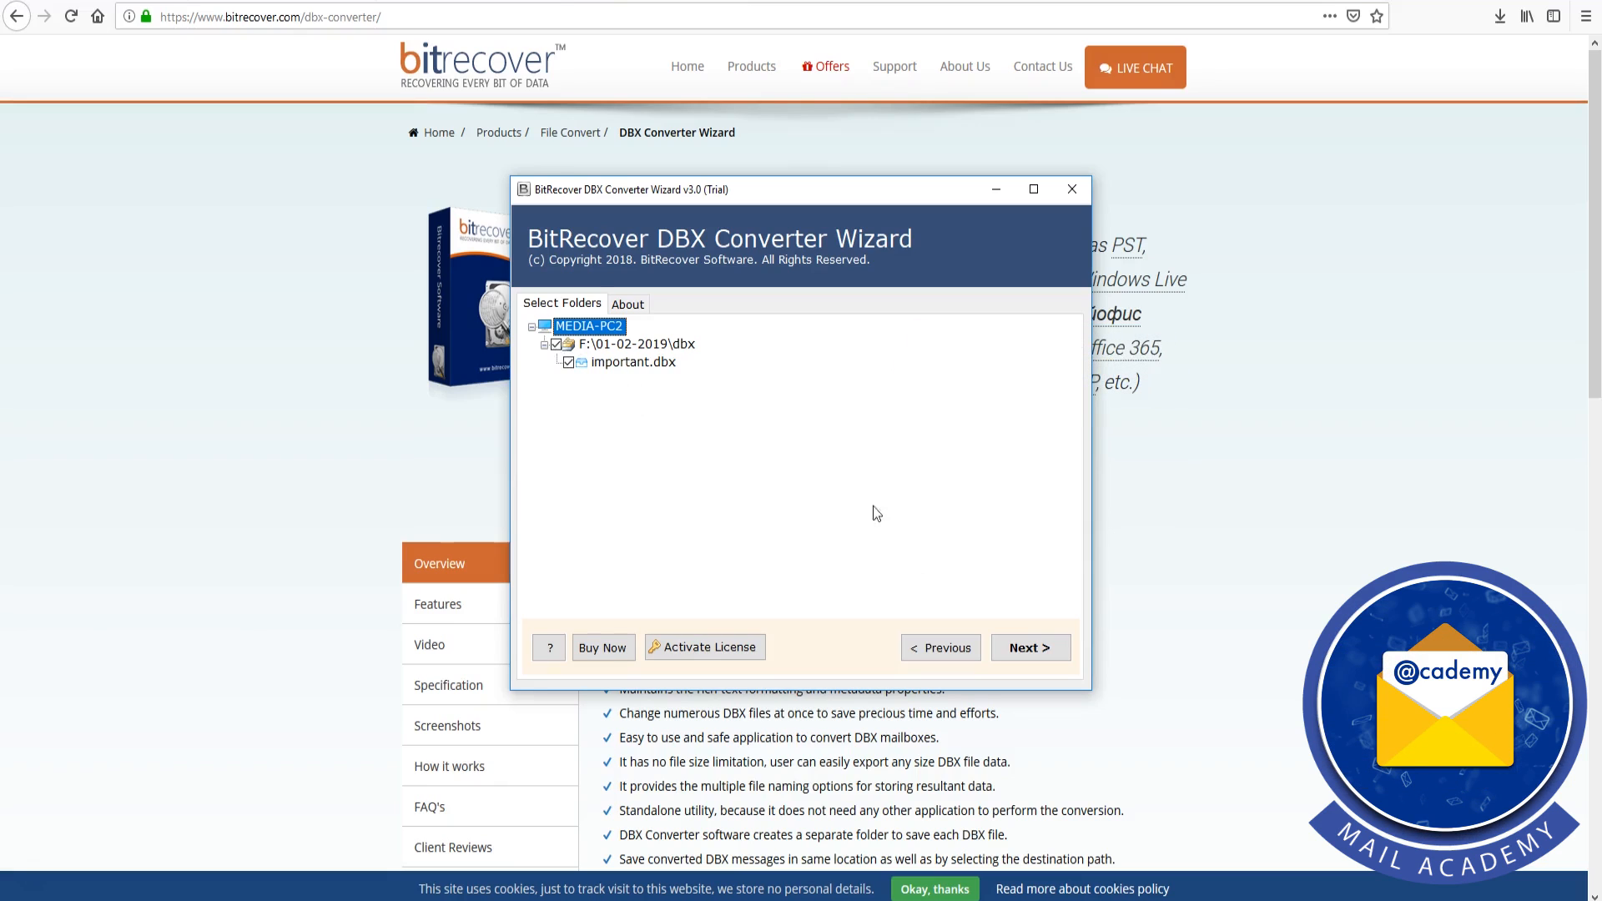
{"action": "left_click", "coordinate": [1054, 649]}
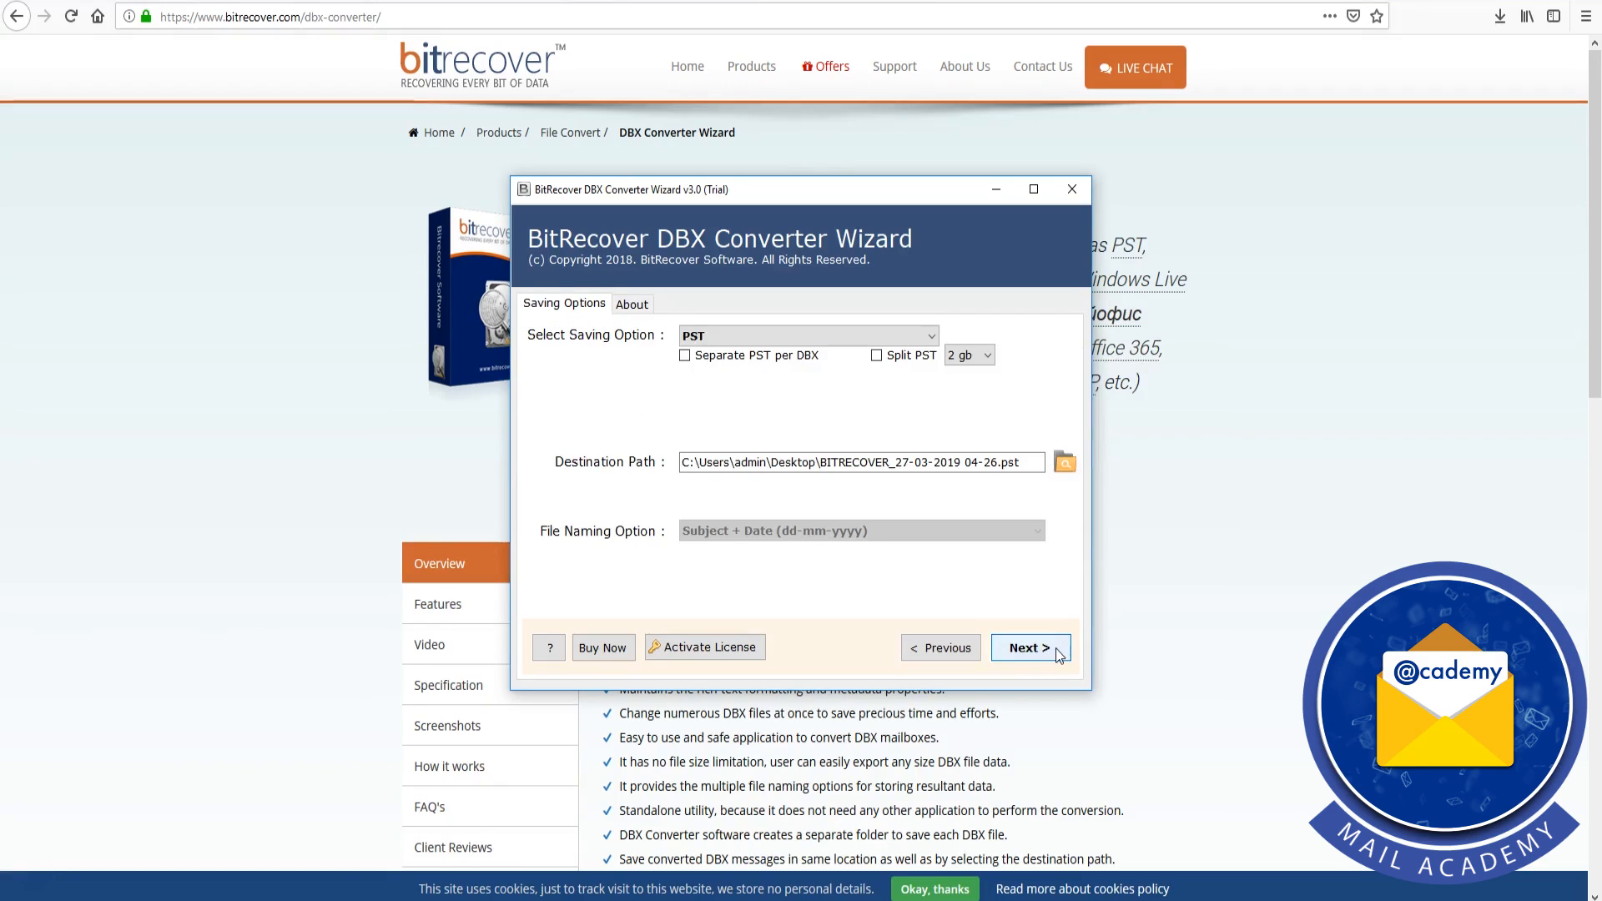
Convert the selected mailbox to Zimbra format at the default desktop destination and select the resulting important.tgz in its folder
{"action": "left_click", "coordinate": [932, 338]}
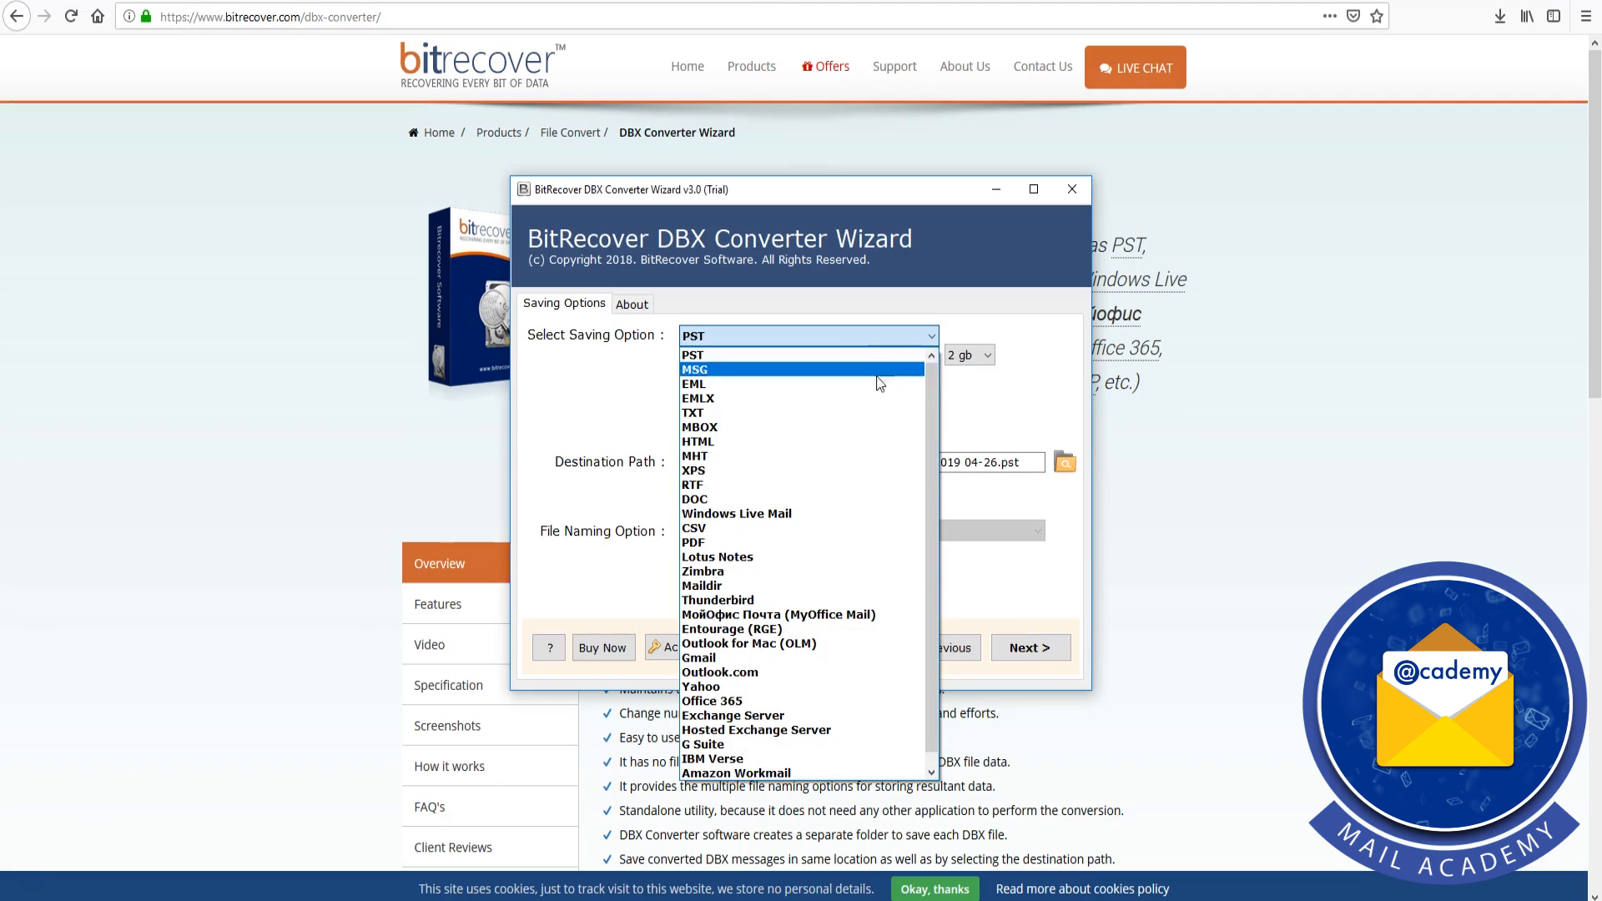
{"action": "left_click", "coordinate": [810, 574]}
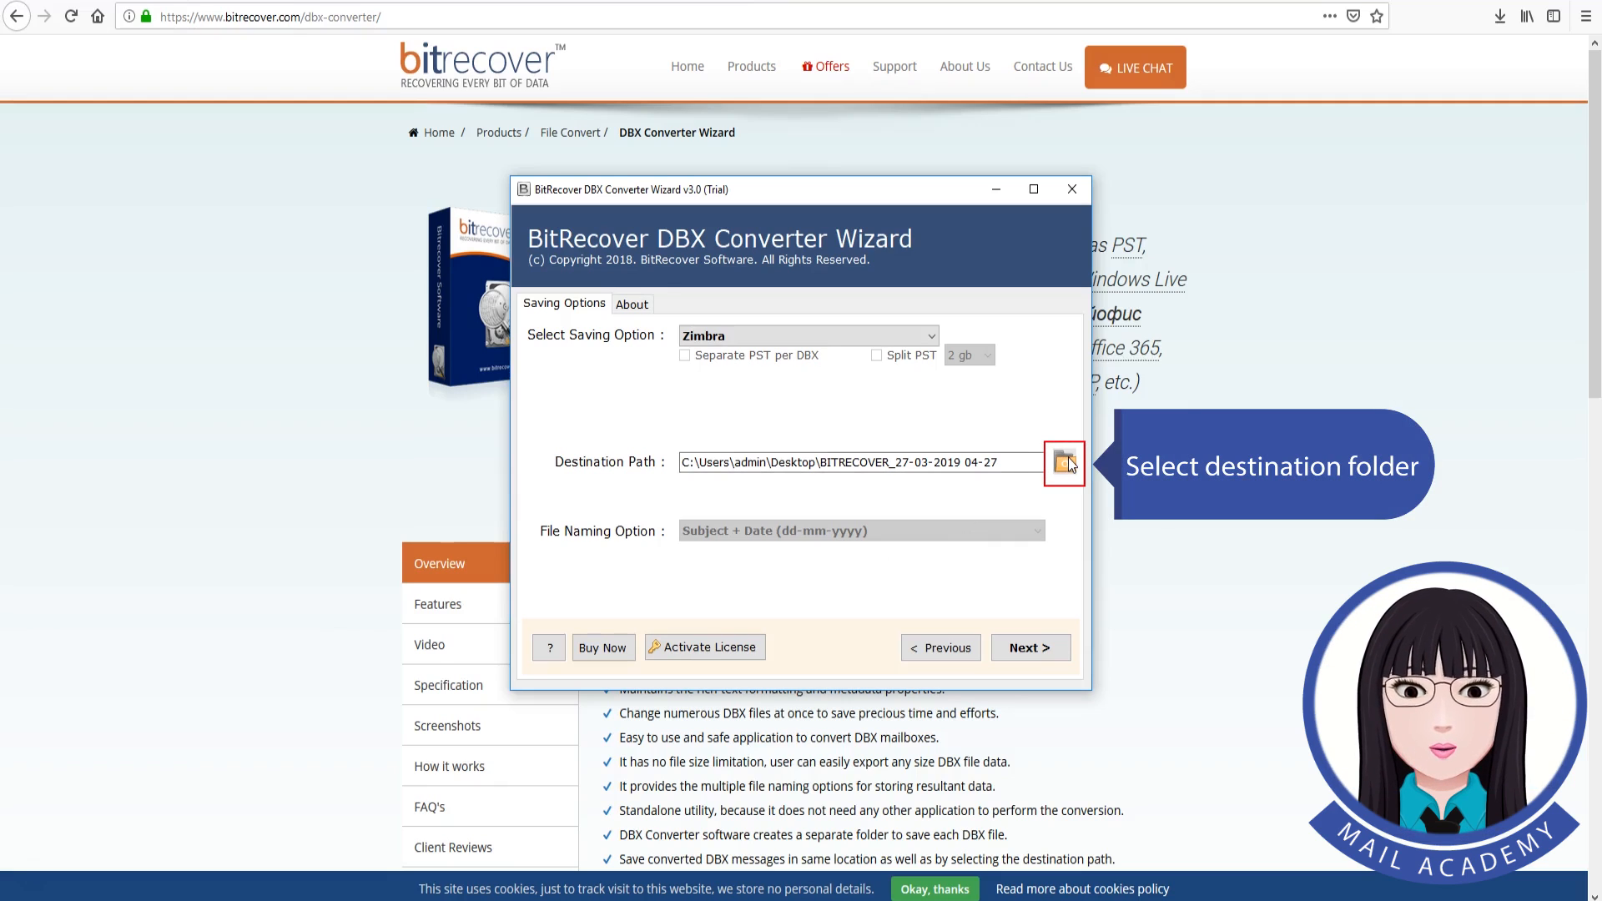
{"action": "left_click", "coordinate": [1049, 652]}
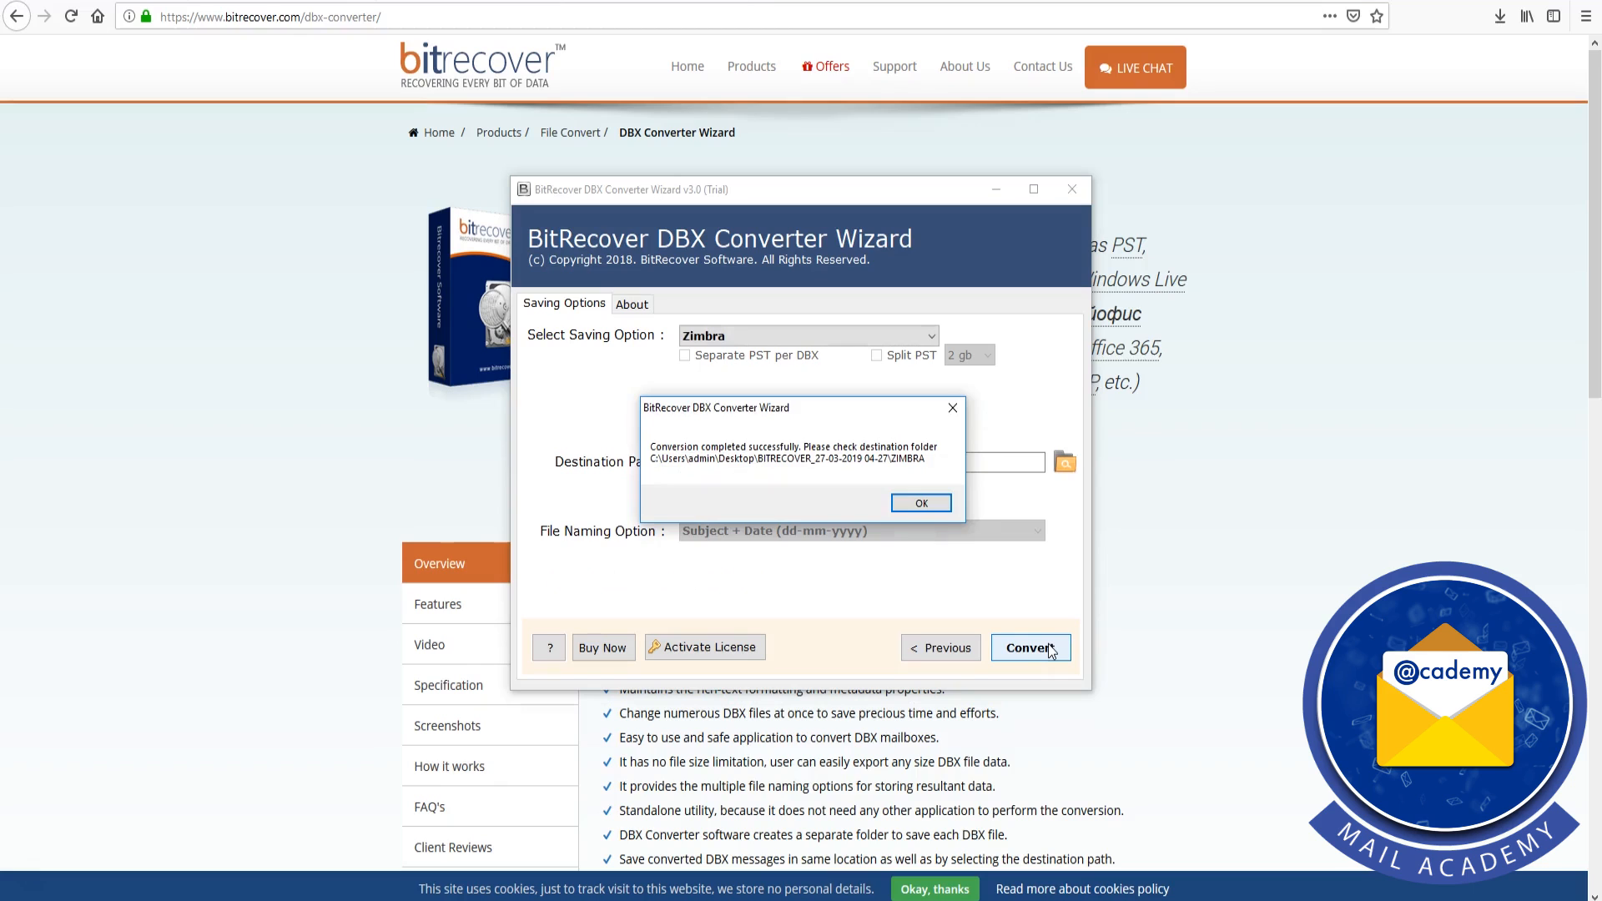
{"action": "left_click", "coordinate": [943, 504]}
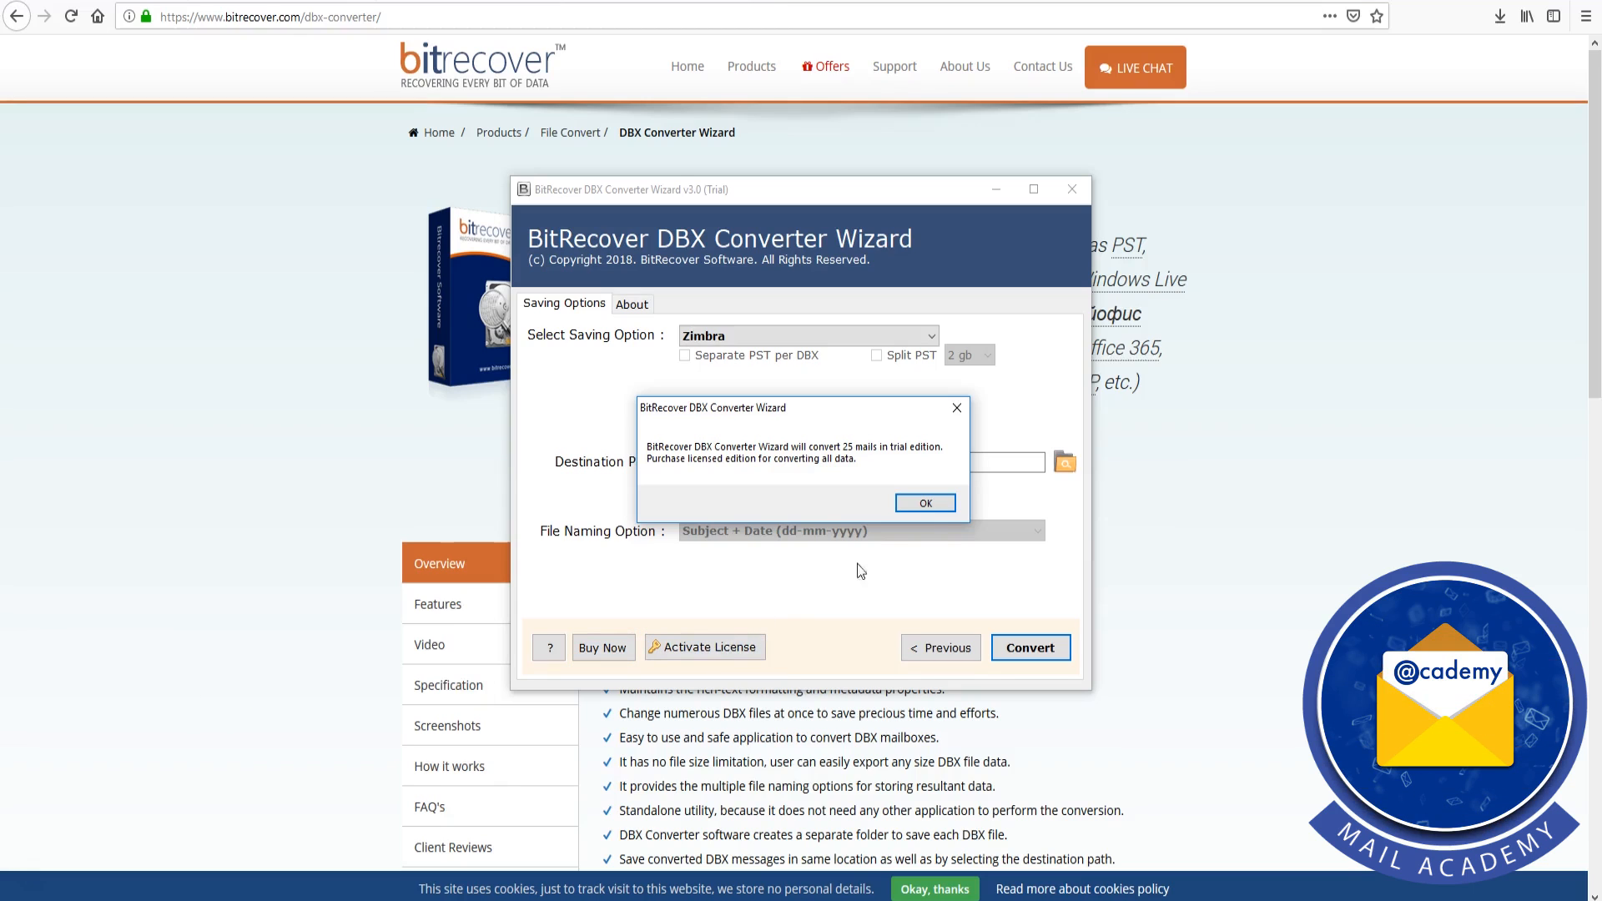
{"action": "left_click", "coordinate": [940, 508]}
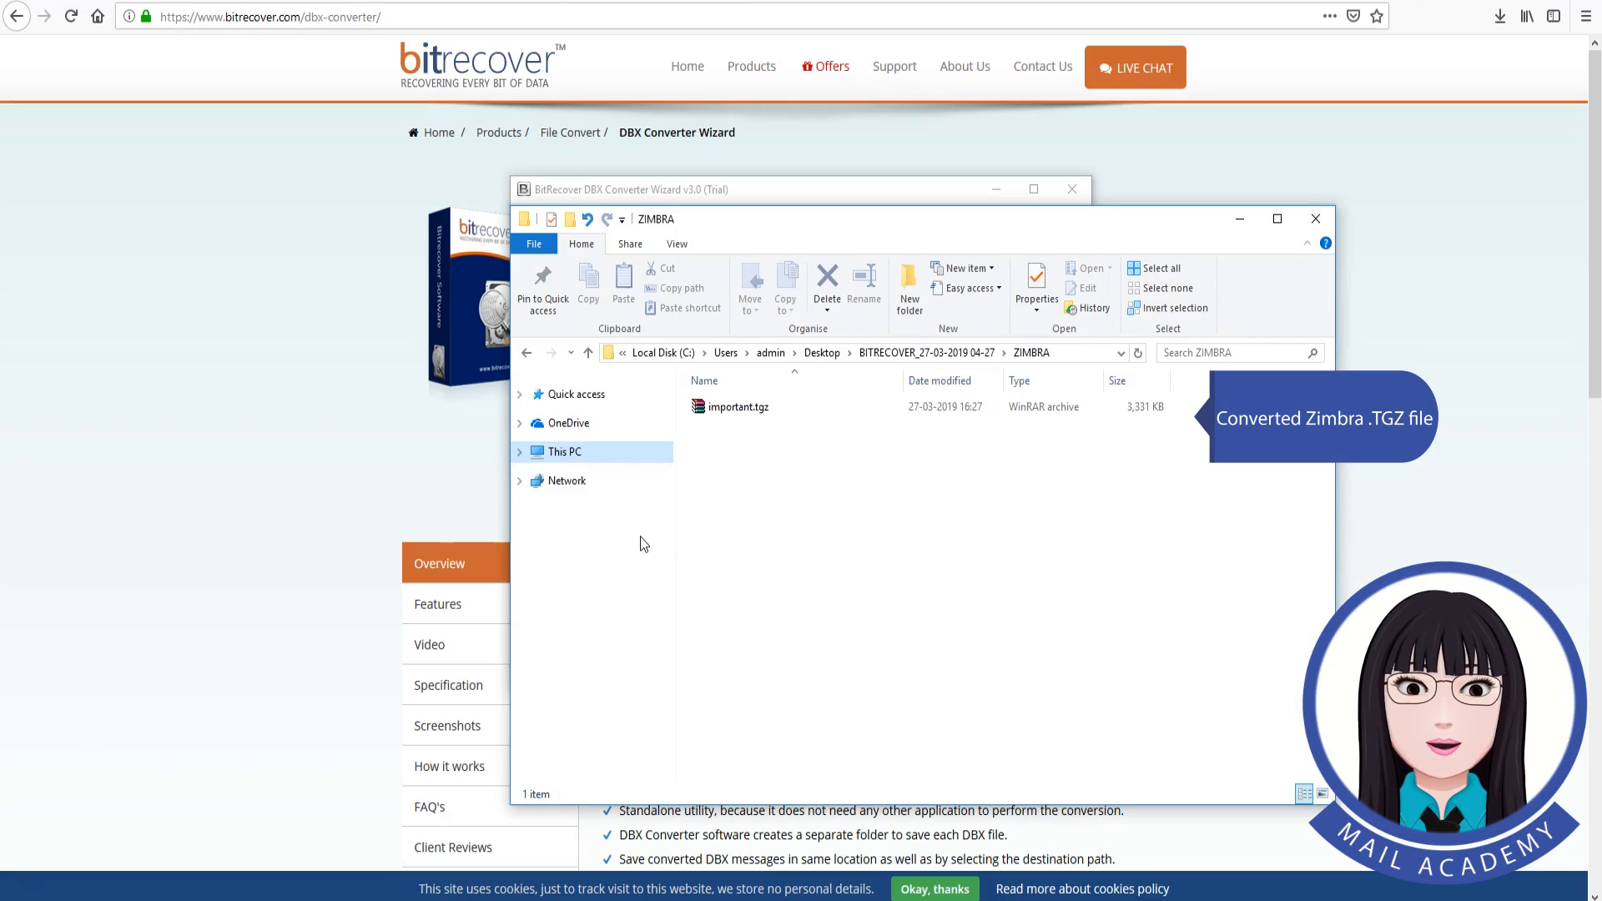
{"action": "left_click", "coordinate": [723, 413]}
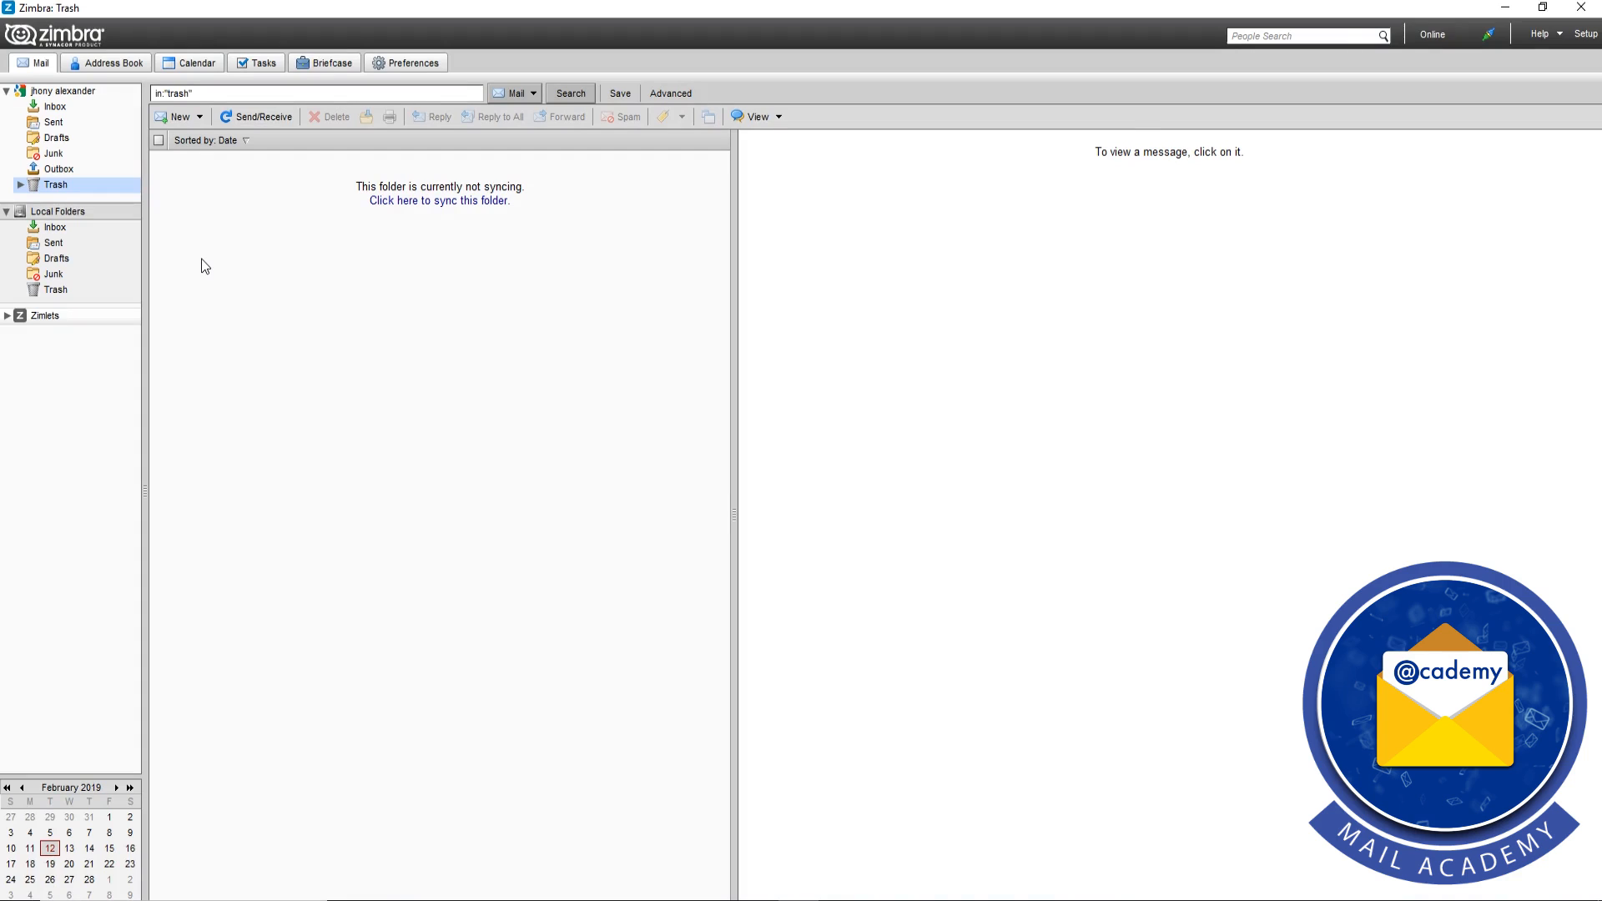
In Zimbra Desktop, import important.tgz from the ZIMBRA output folder into the mail account using the default import options
{"action": "left_click", "coordinate": [413, 65]}
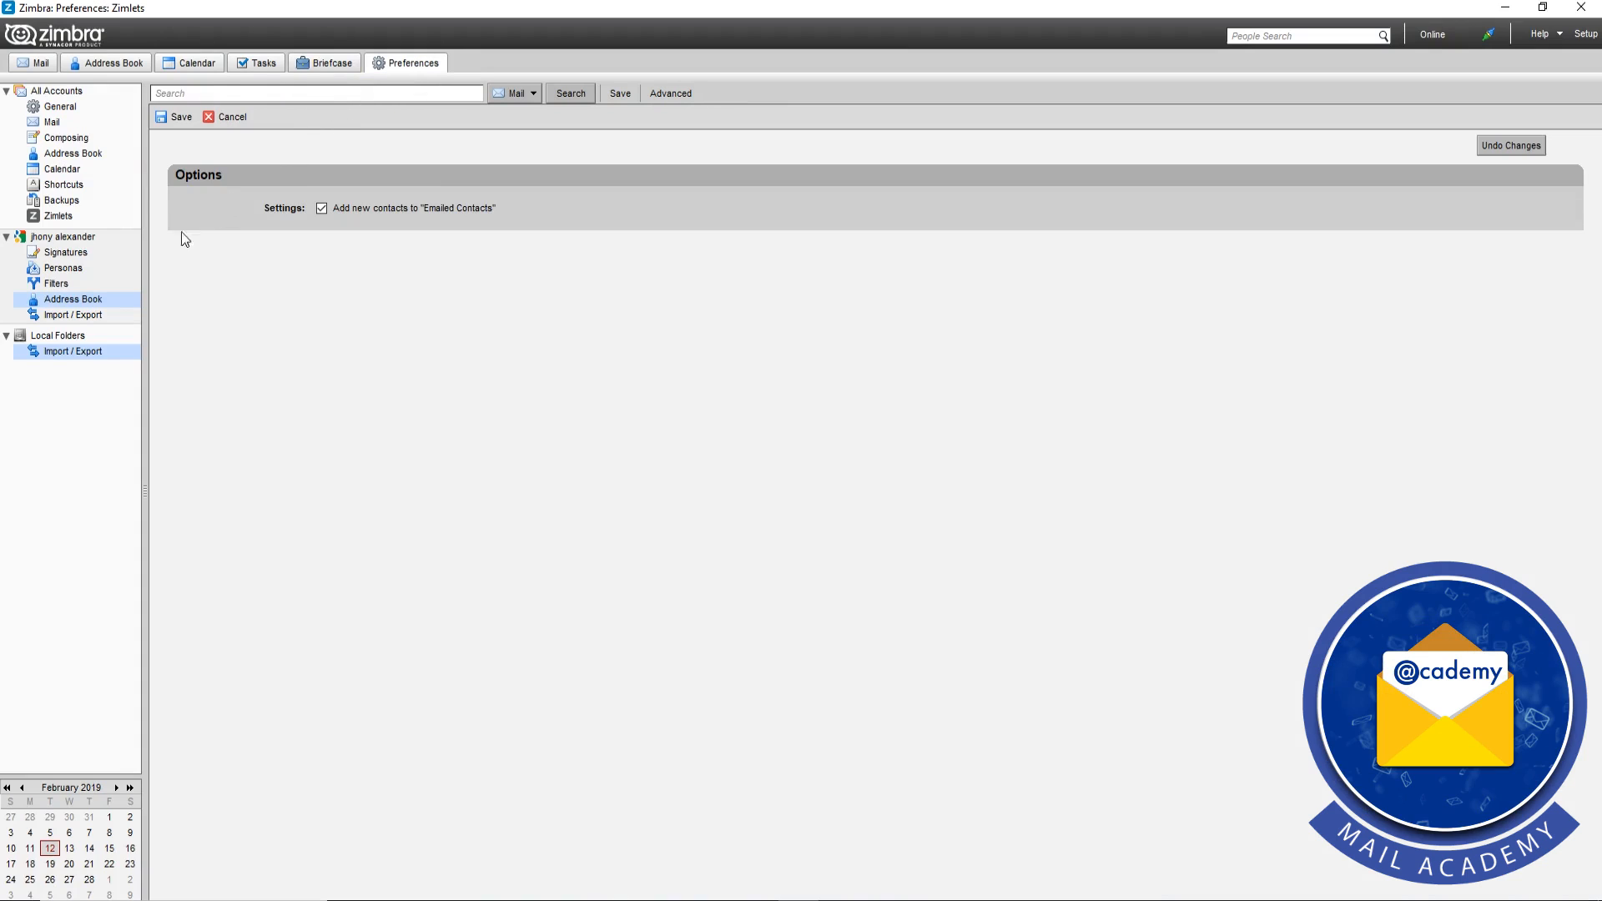
{"action": "left_click", "coordinate": [90, 316]}
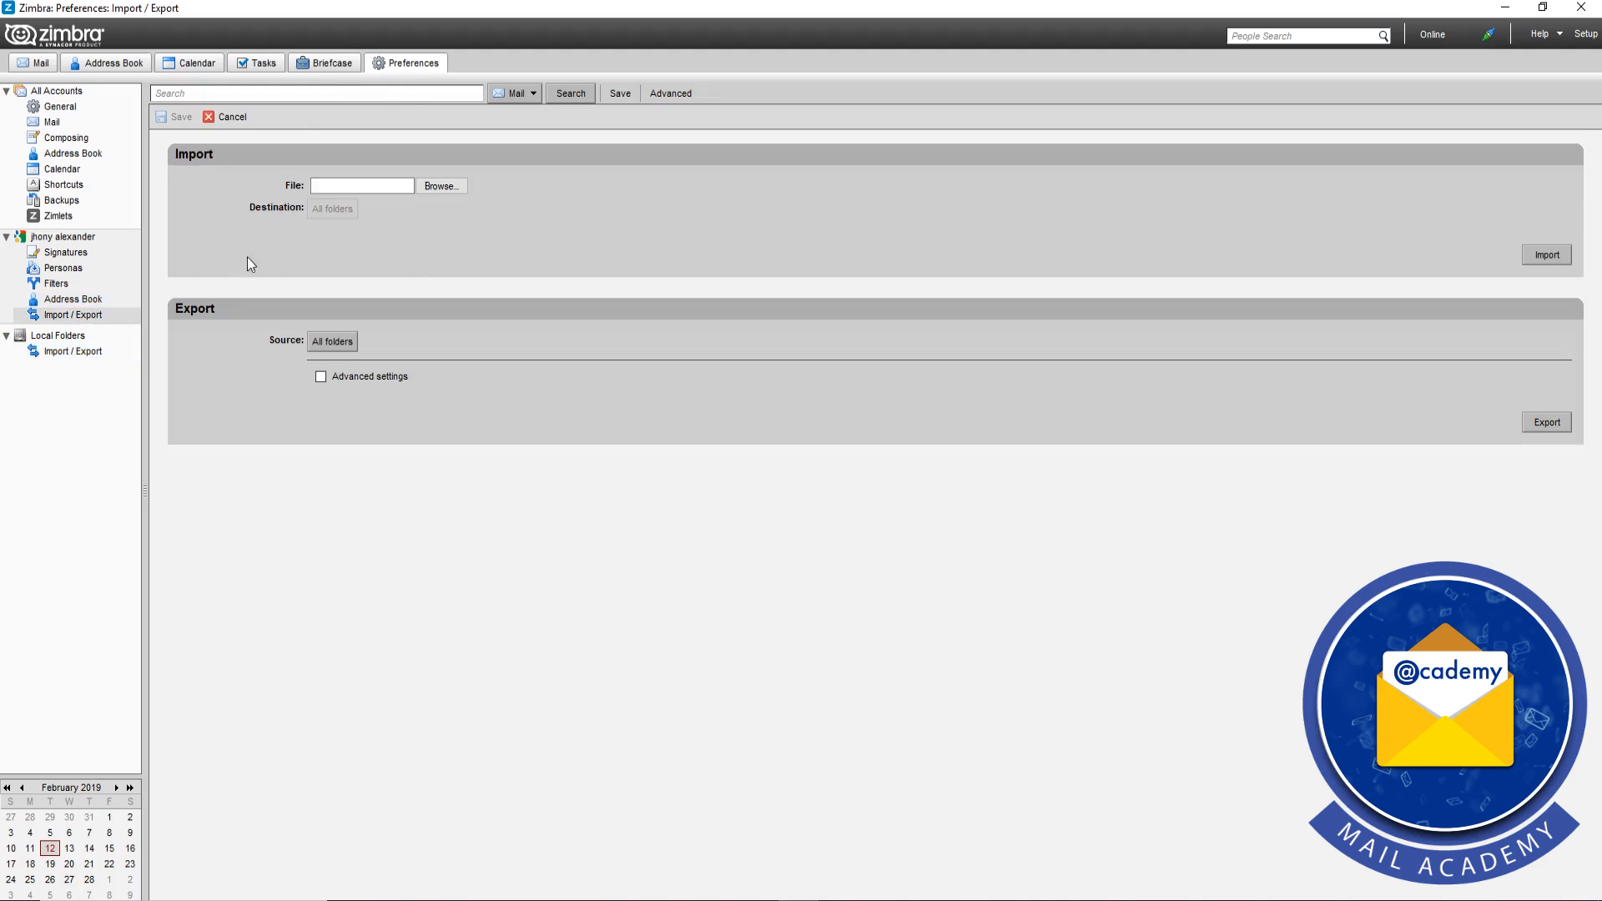
{"action": "left_click", "coordinate": [452, 183]}
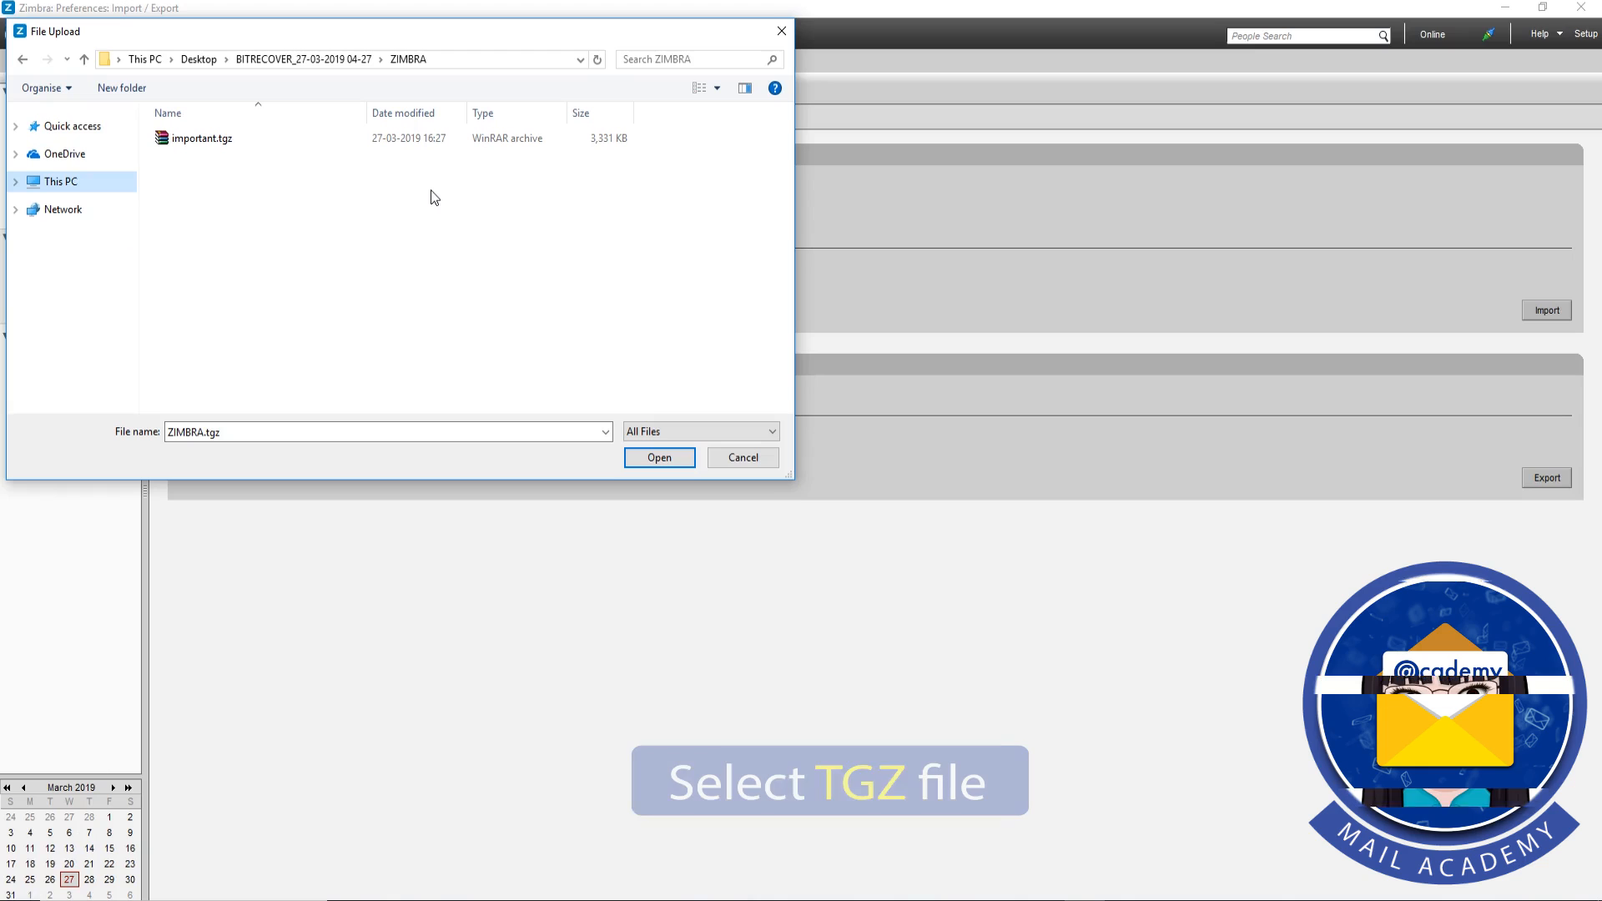
{"action": "left_click", "coordinate": [227, 146]}
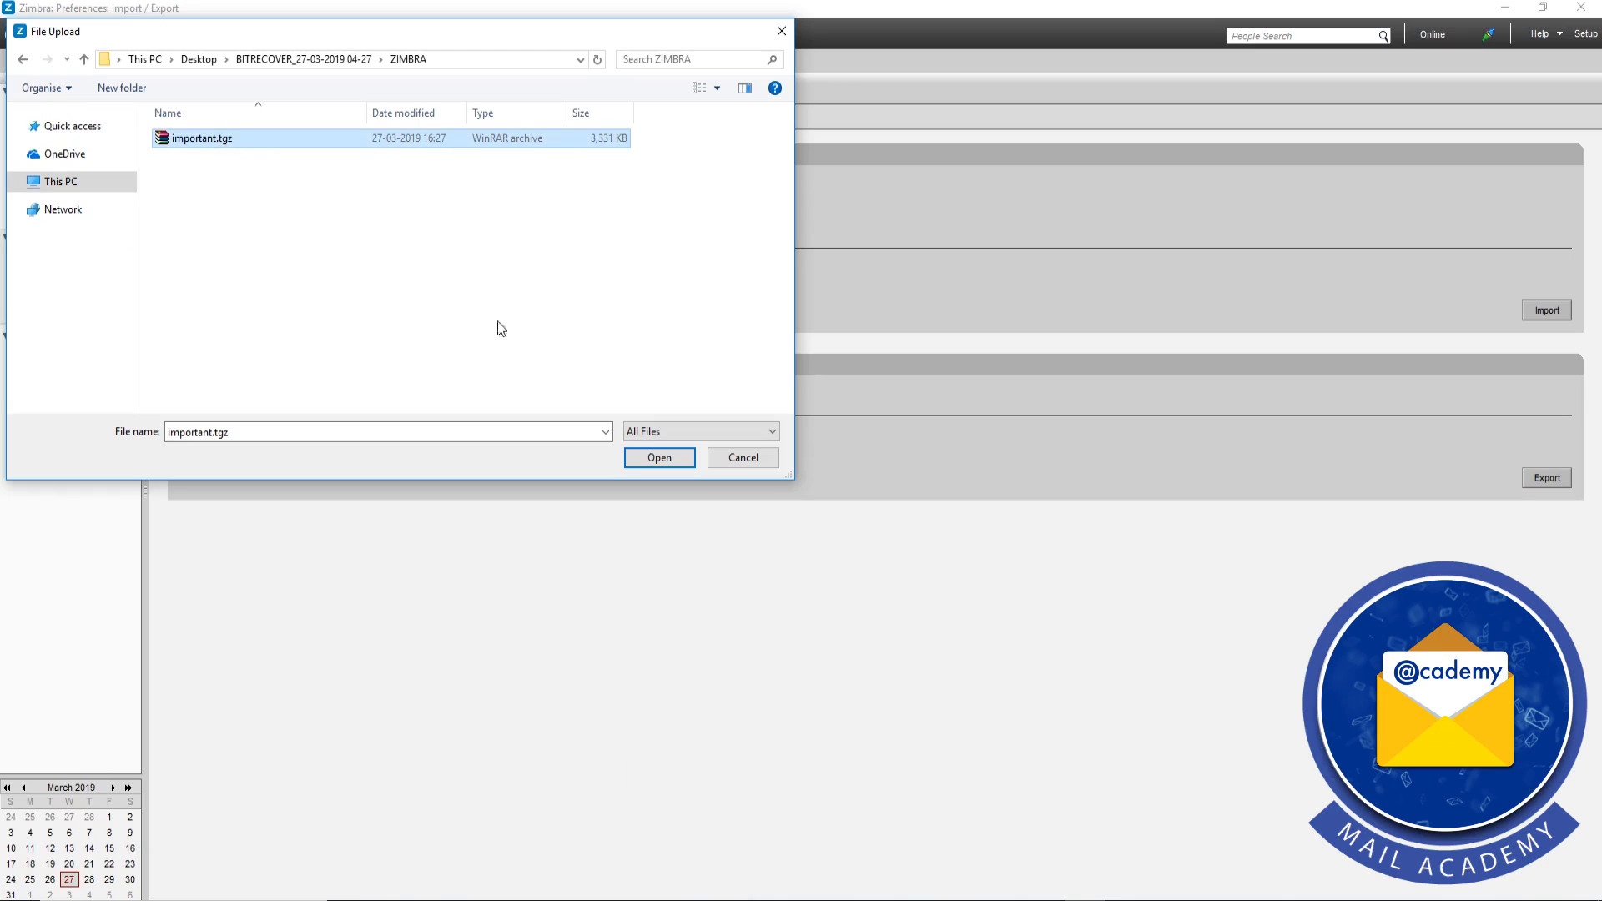
{"action": "left_click", "coordinate": [659, 458]}
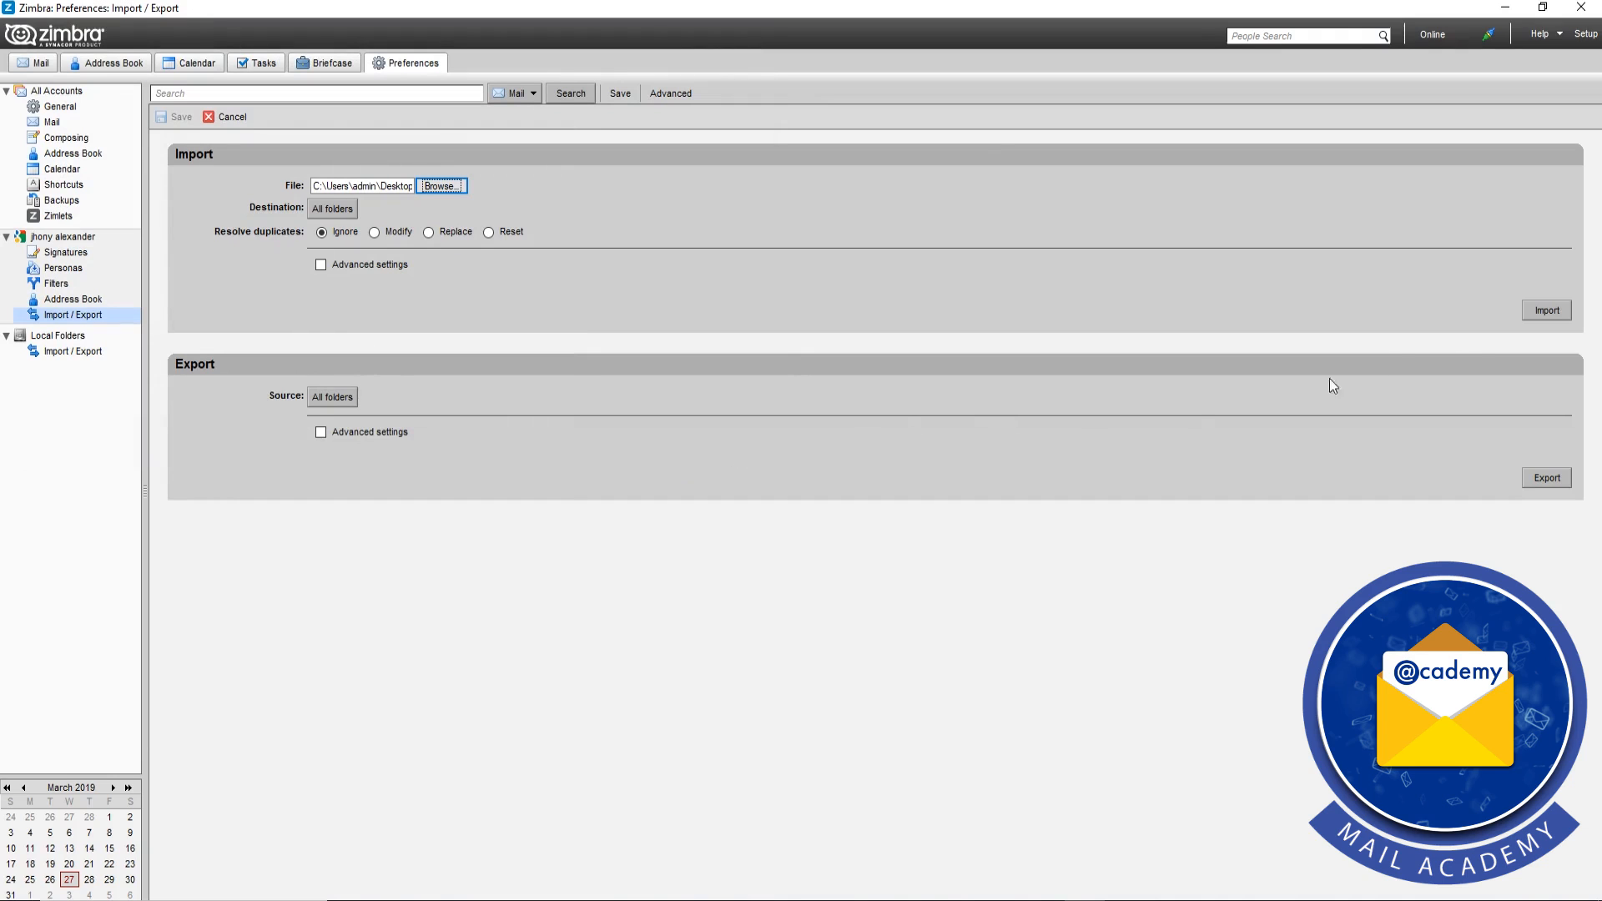
{"action": "left_click", "coordinate": [1562, 311]}
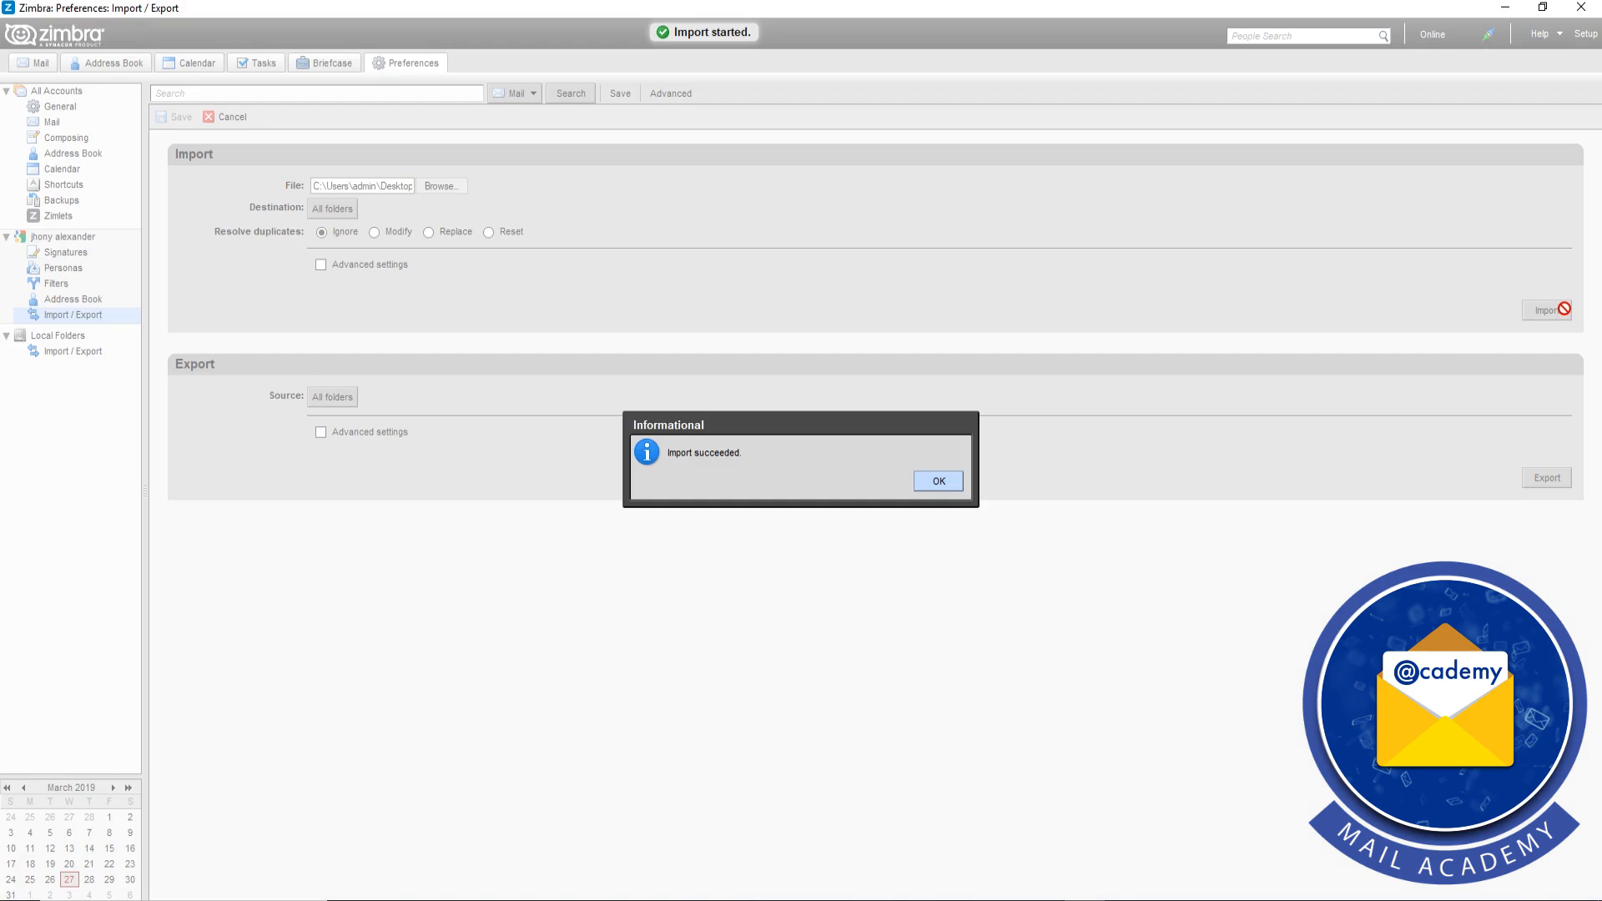
{"action": "left_click", "coordinate": [955, 480]}
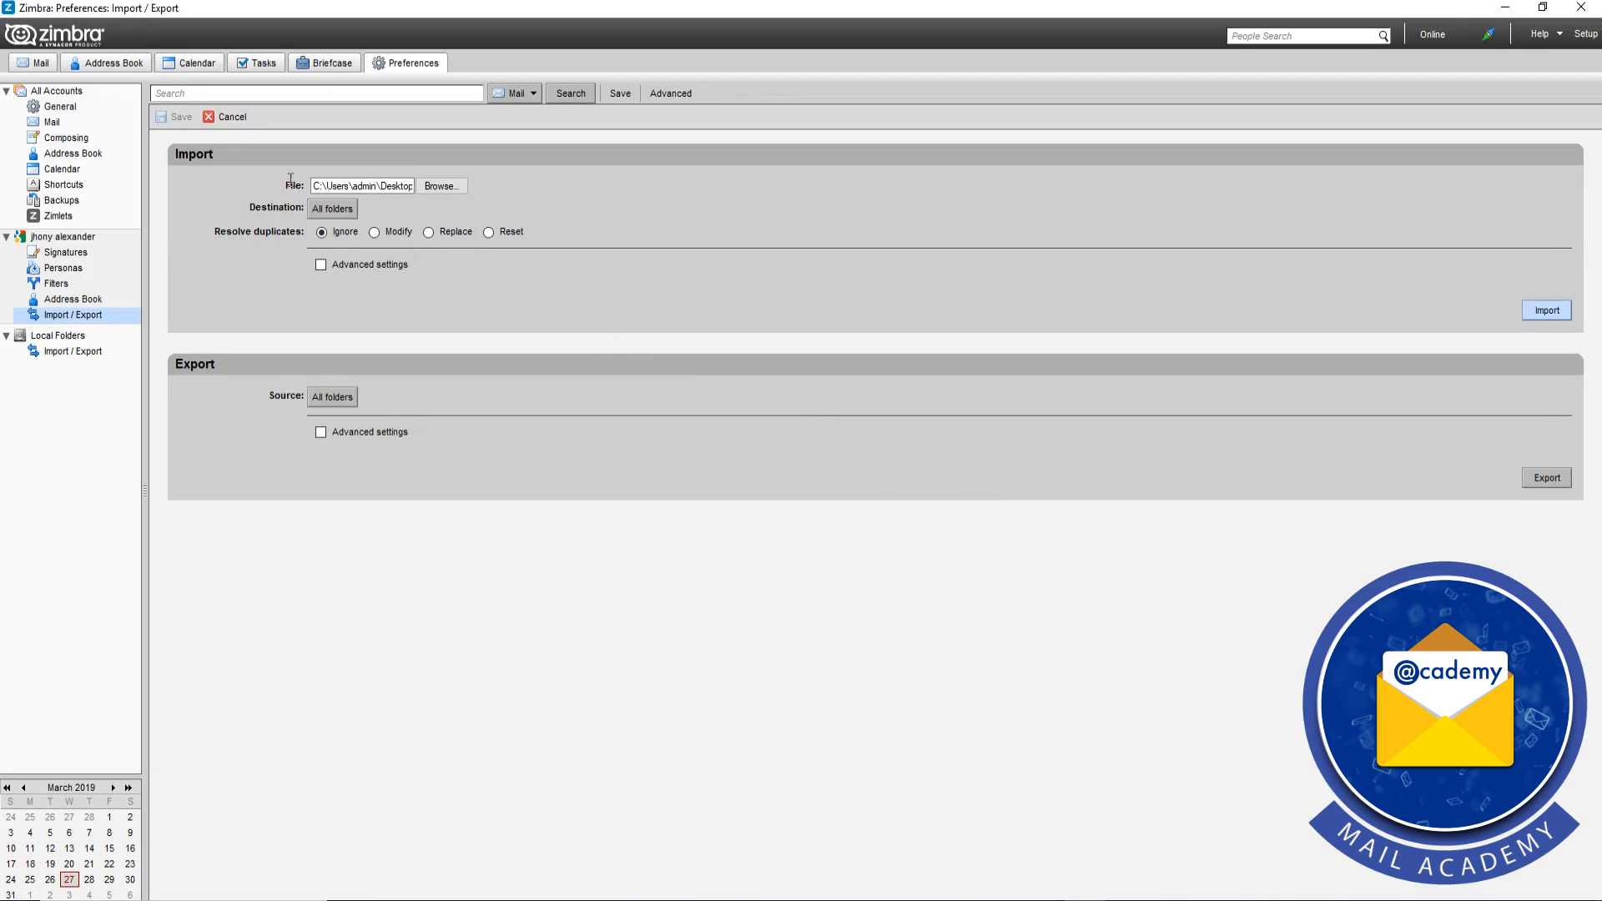
Return to the mail view and open the account's Archive folder to check the imported messages
{"action": "left_click", "coordinate": [48, 67]}
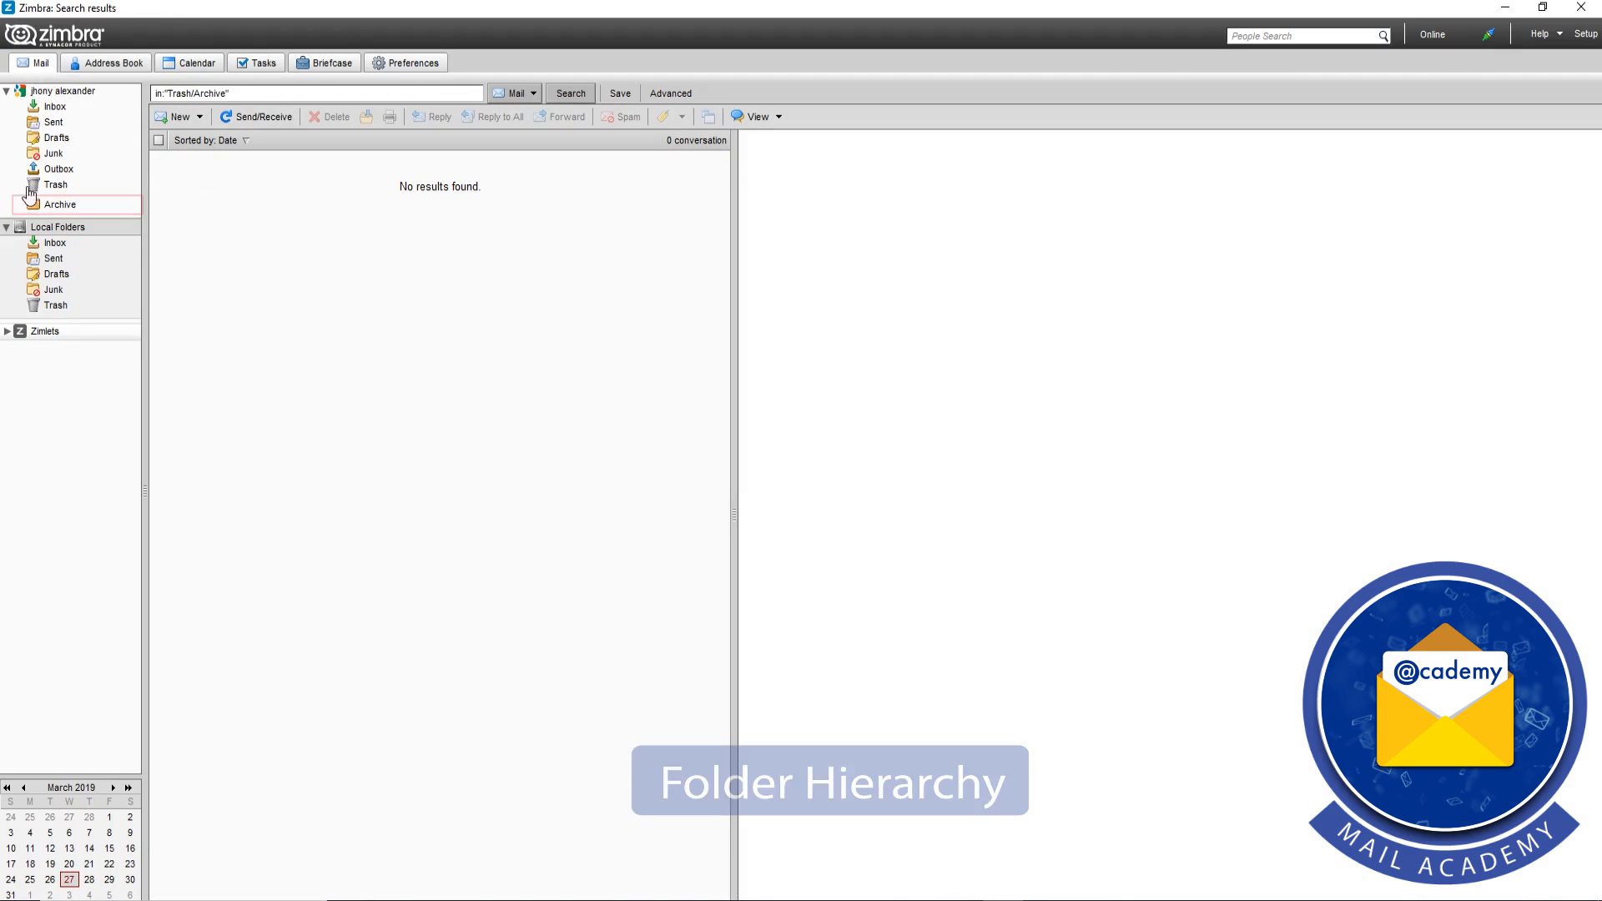
{"action": "left_click", "coordinate": [83, 207]}
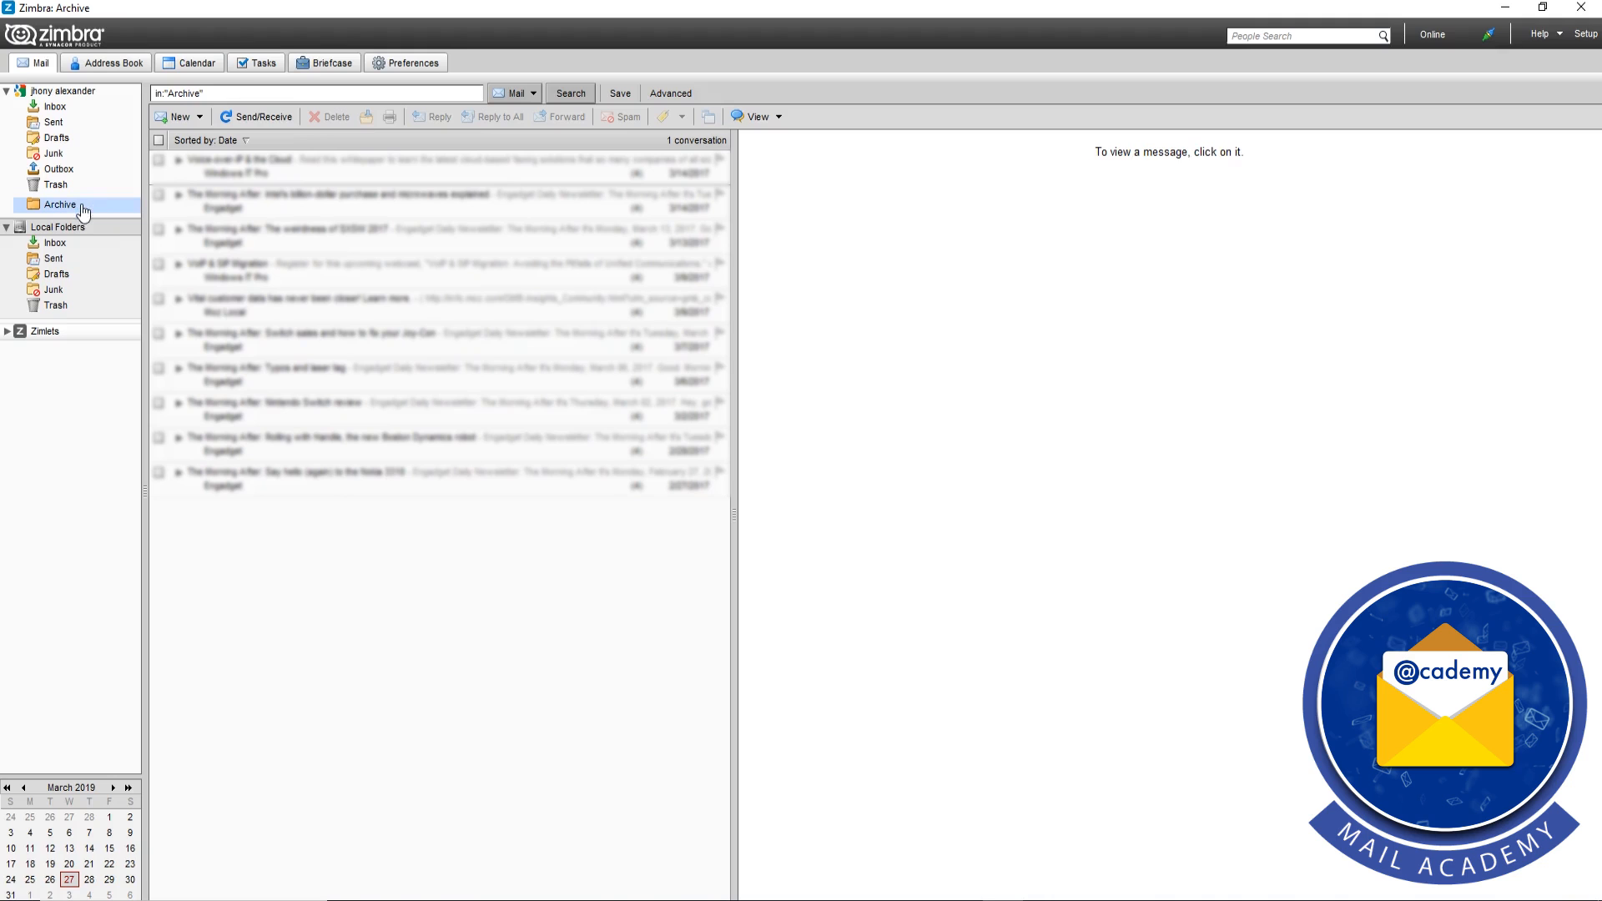